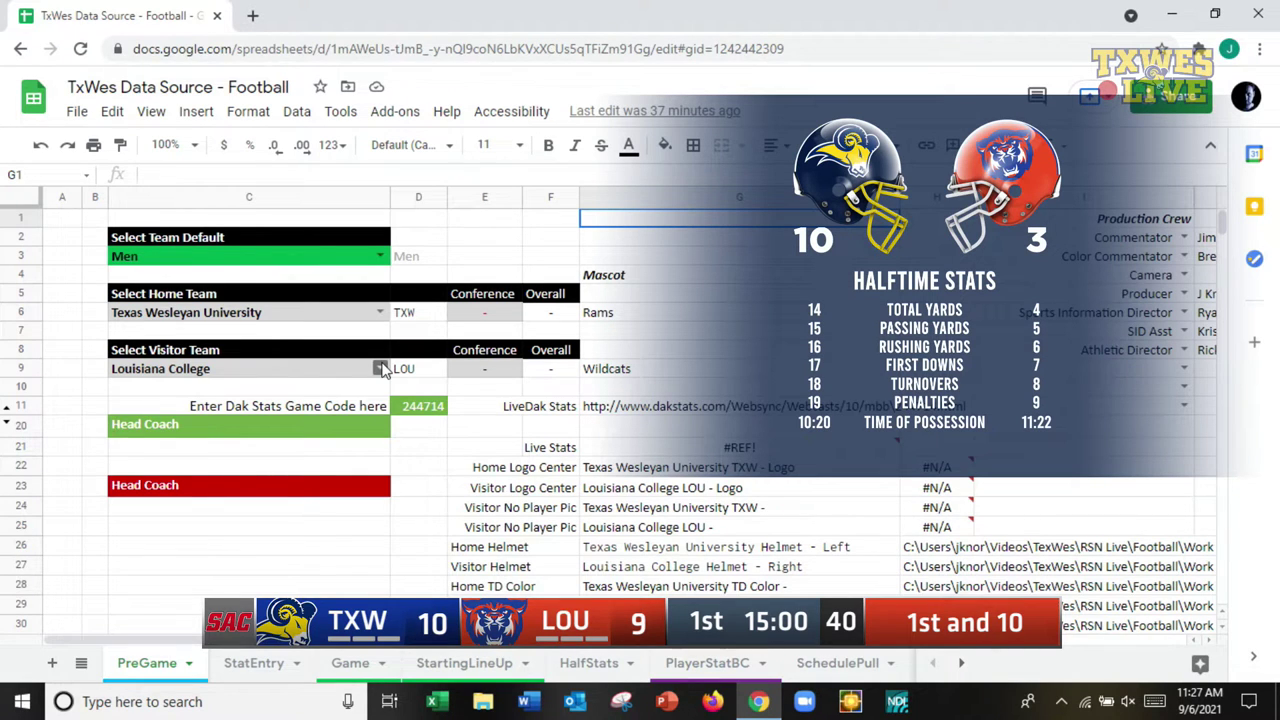
- Set visitor team C9 to Arizona Christian College, then Wayland Baptist University, then back to Arizona Christian
click(380, 368)
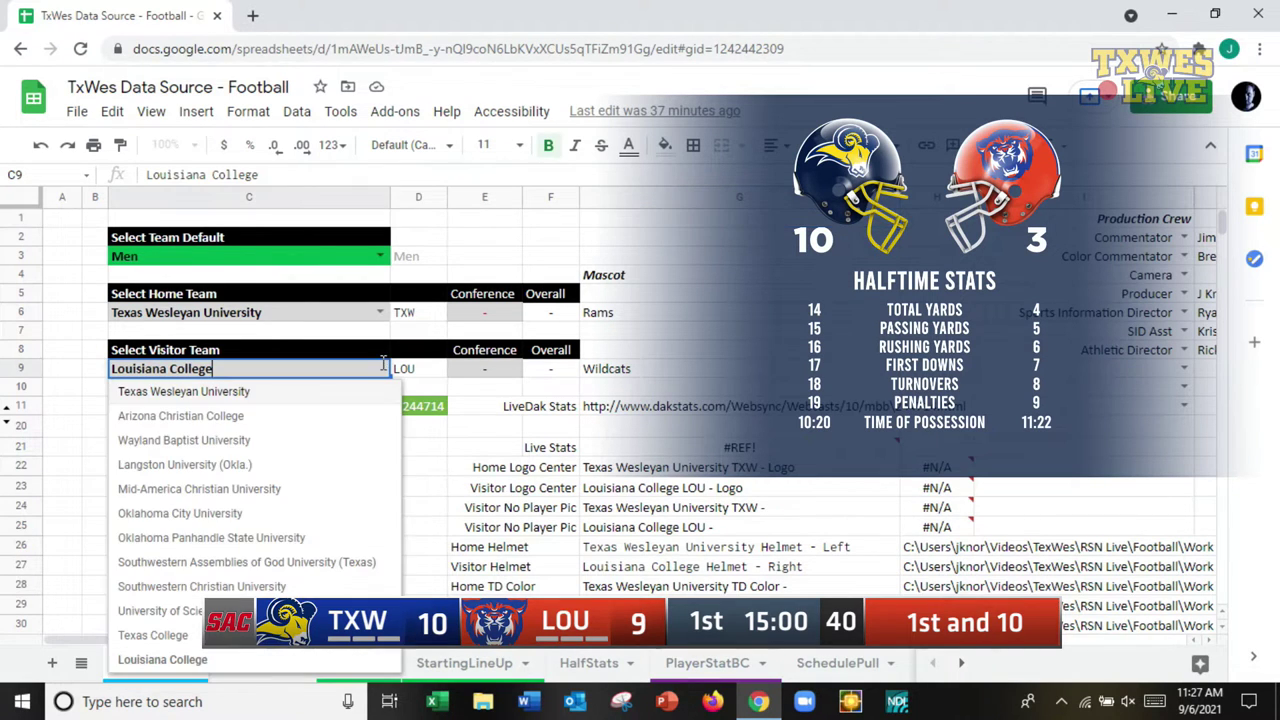
click(352, 416)
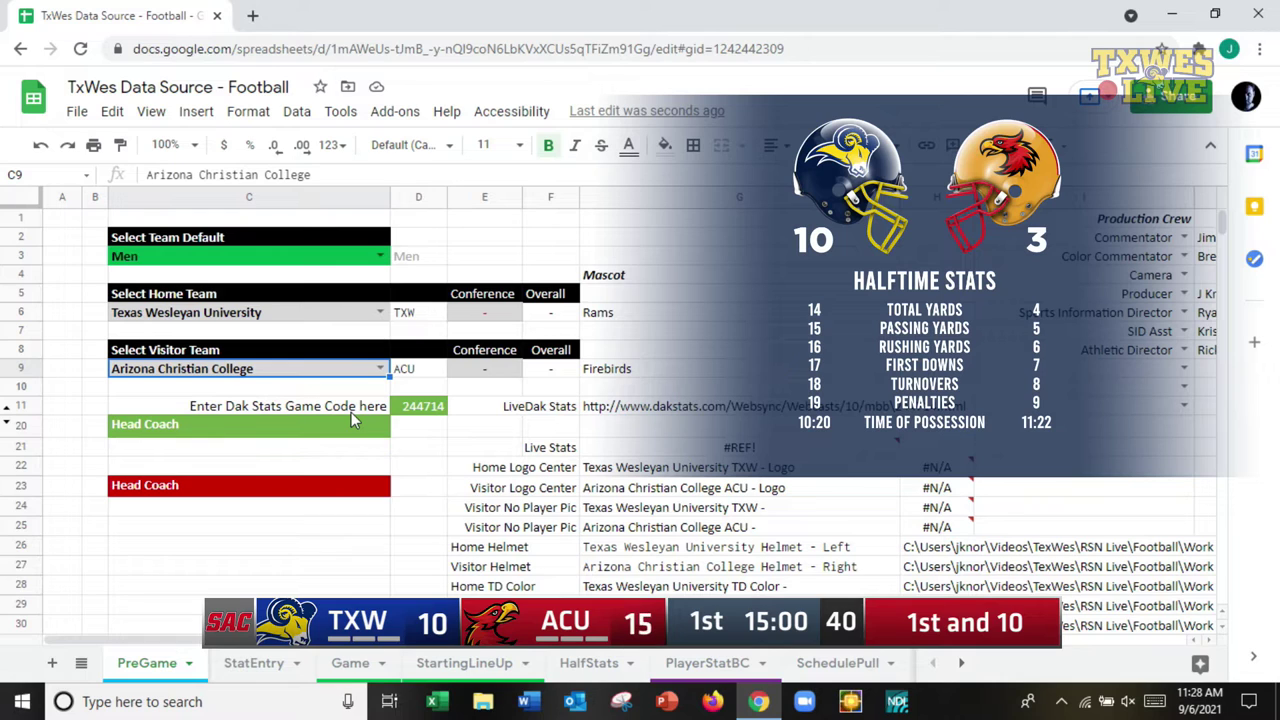
click(380, 368)
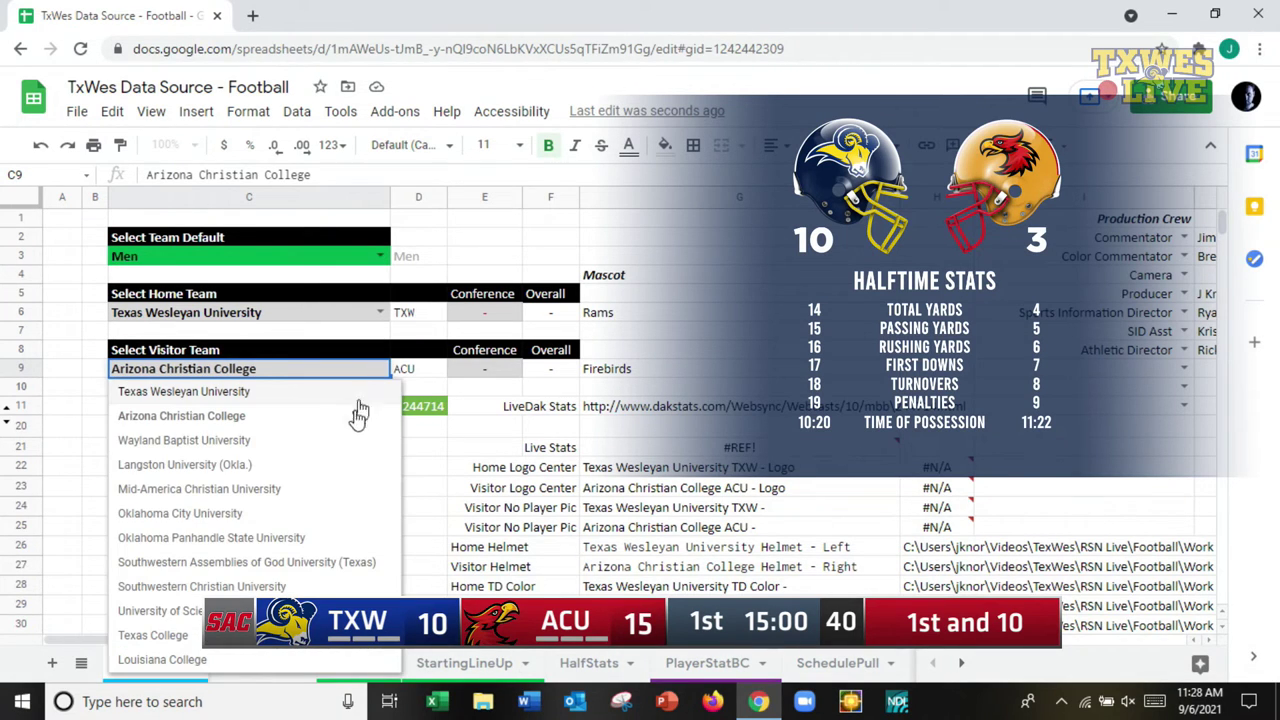
click(345, 444)
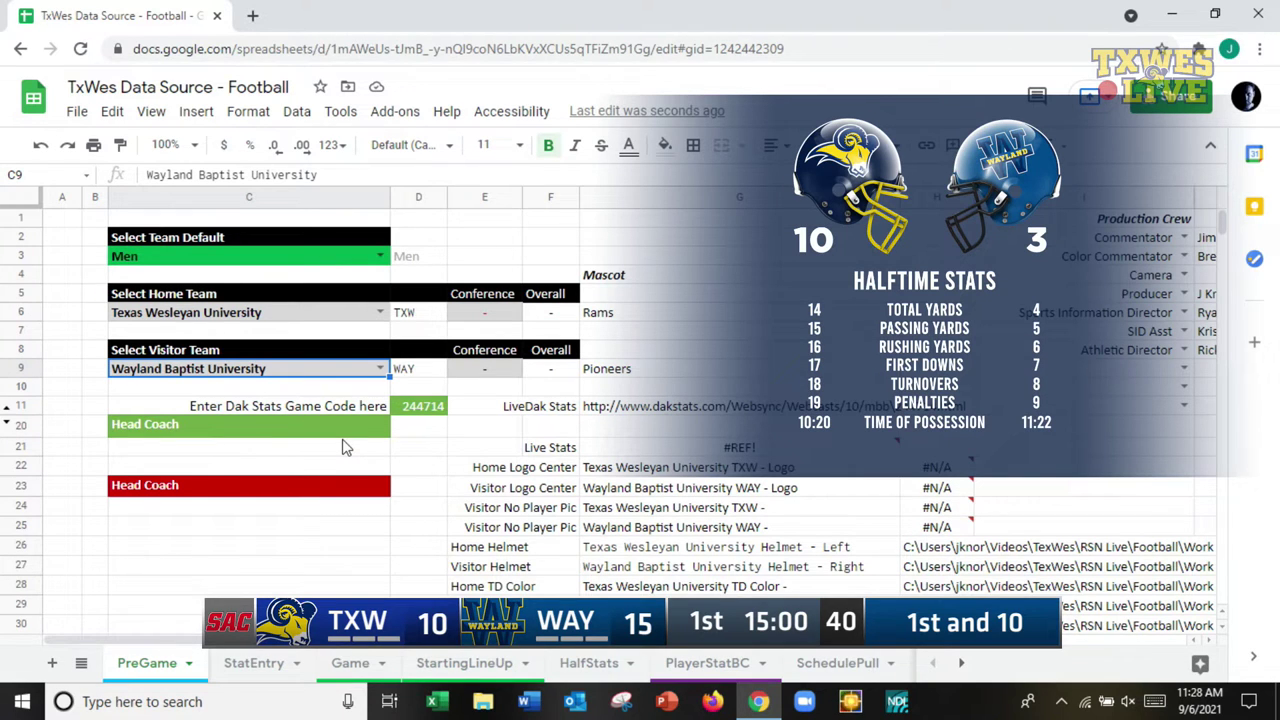
click(380, 368)
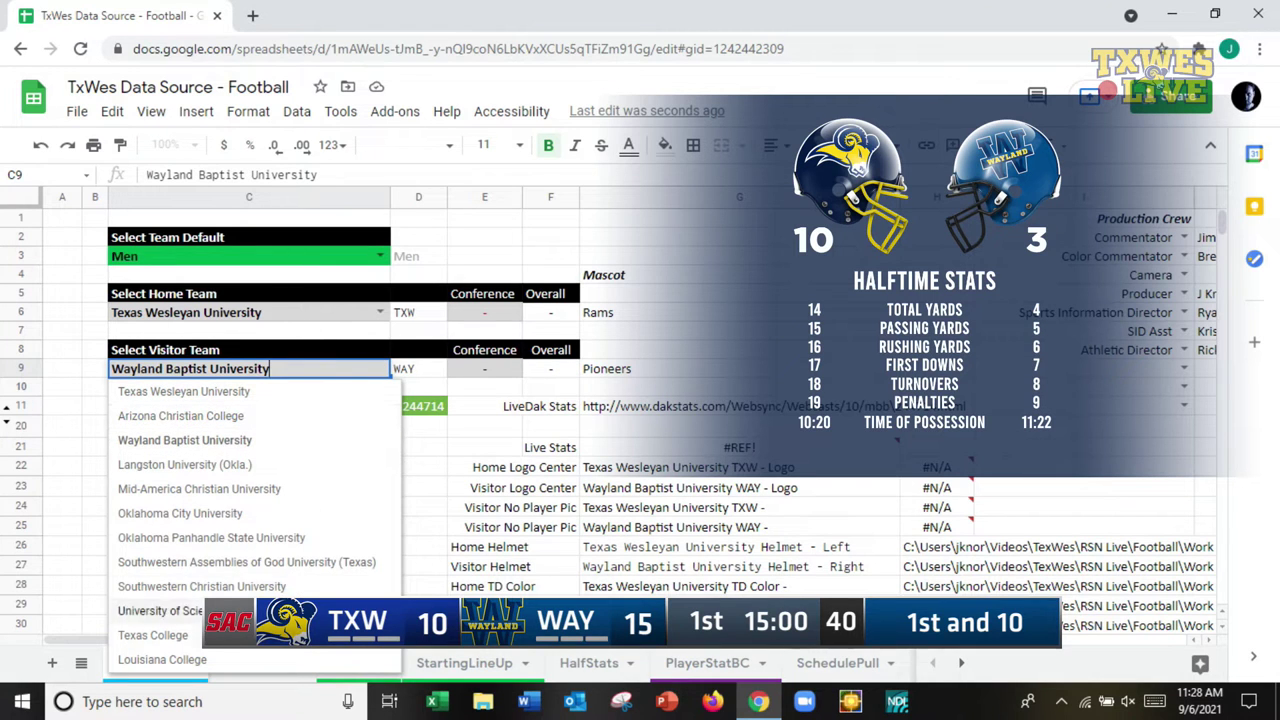
click(308, 425)
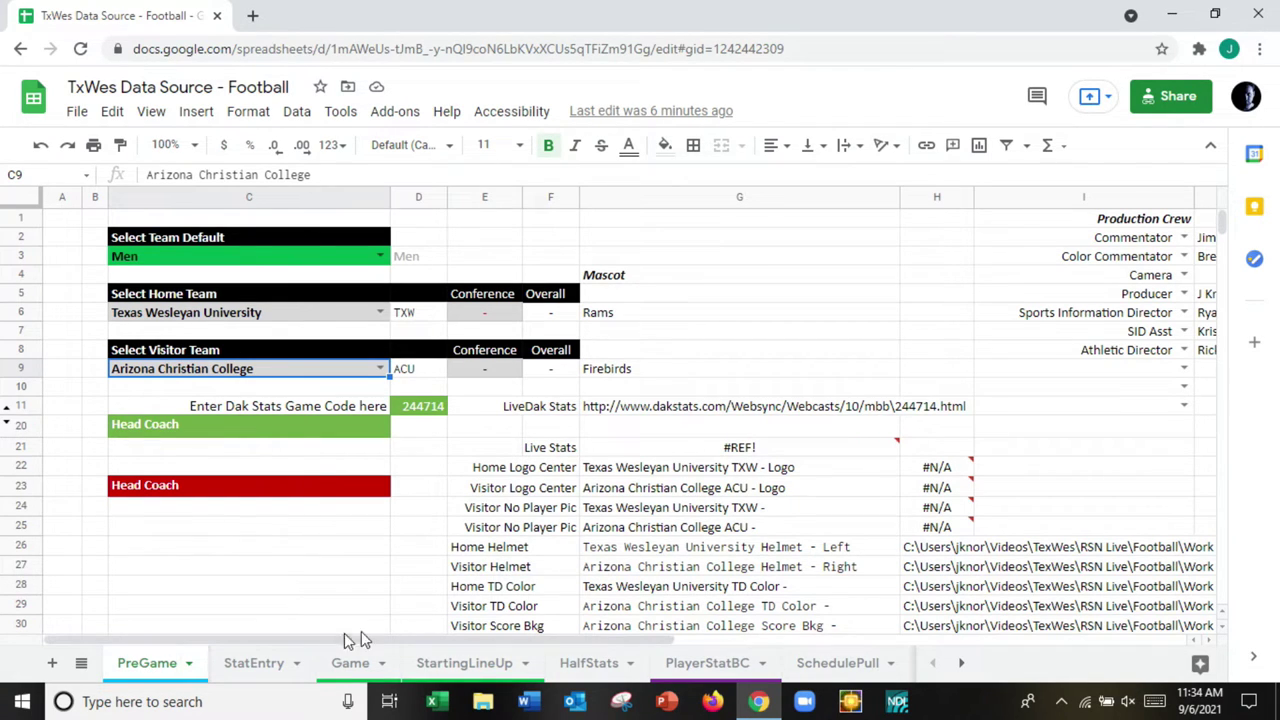
- Scroll the sheet tabs right and switch to the Validation sheet
click(962, 664)
click(962, 664)
click(850, 664)
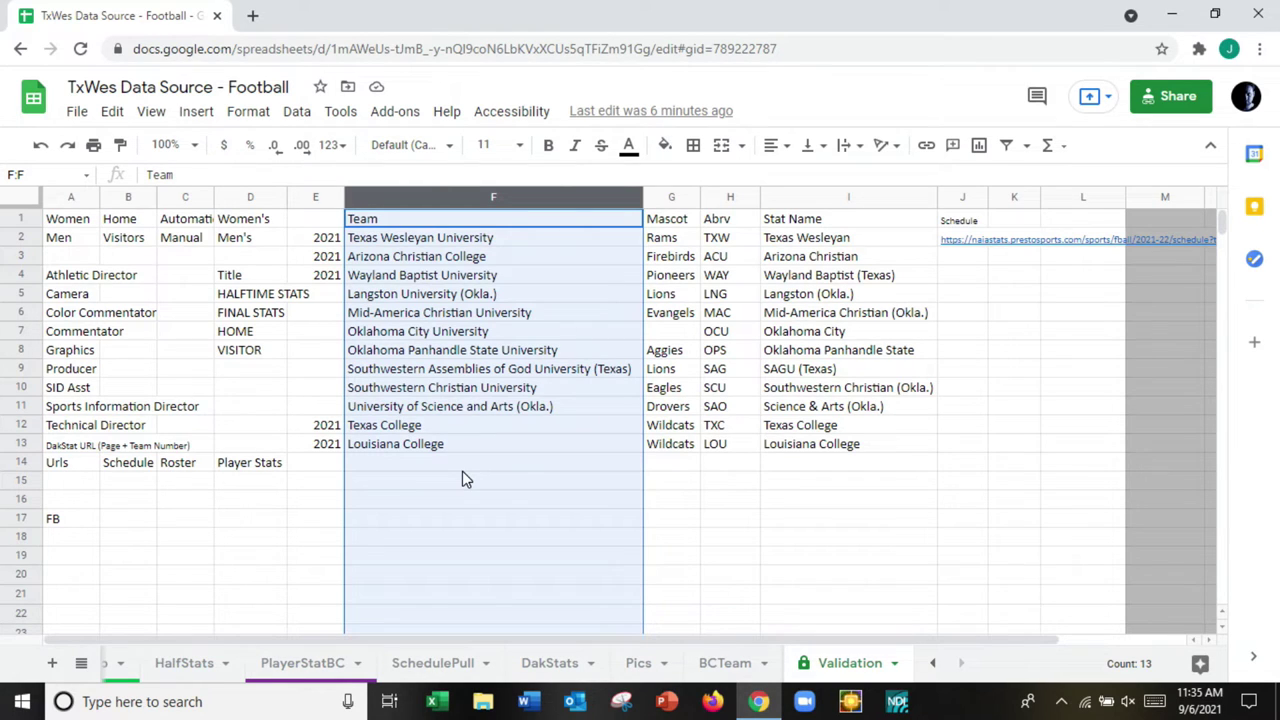
- Step across the Mascot, Abrv and Stat Name headers, then scroll the tabs back left
key(Right)
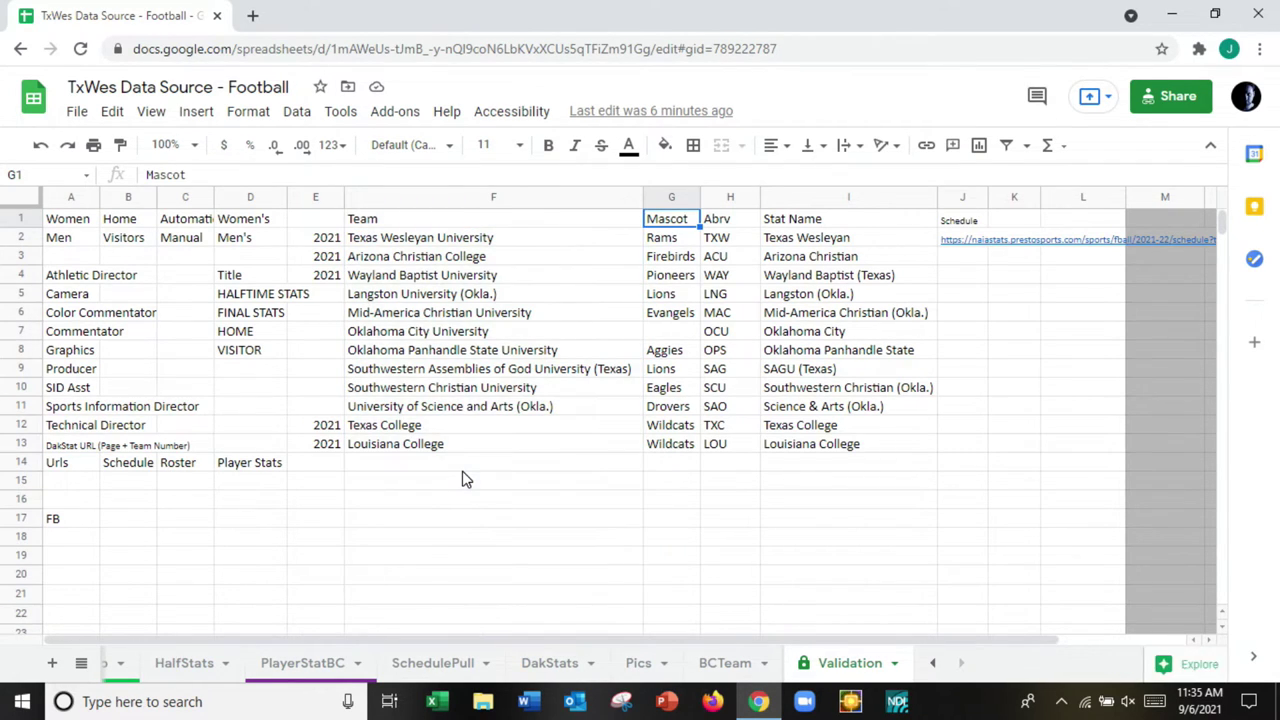
key(Right)
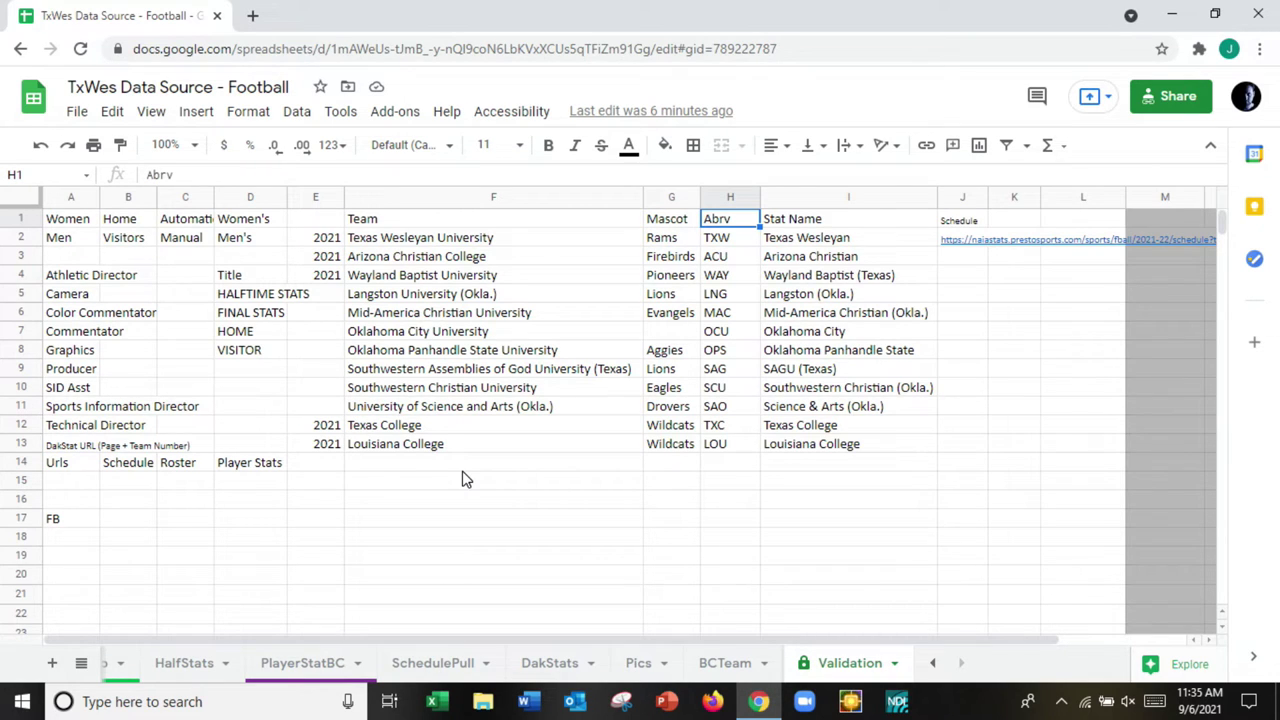
key(Right)
key(Right)
key(Left)
key(Left)
key(Left)
key(Left)
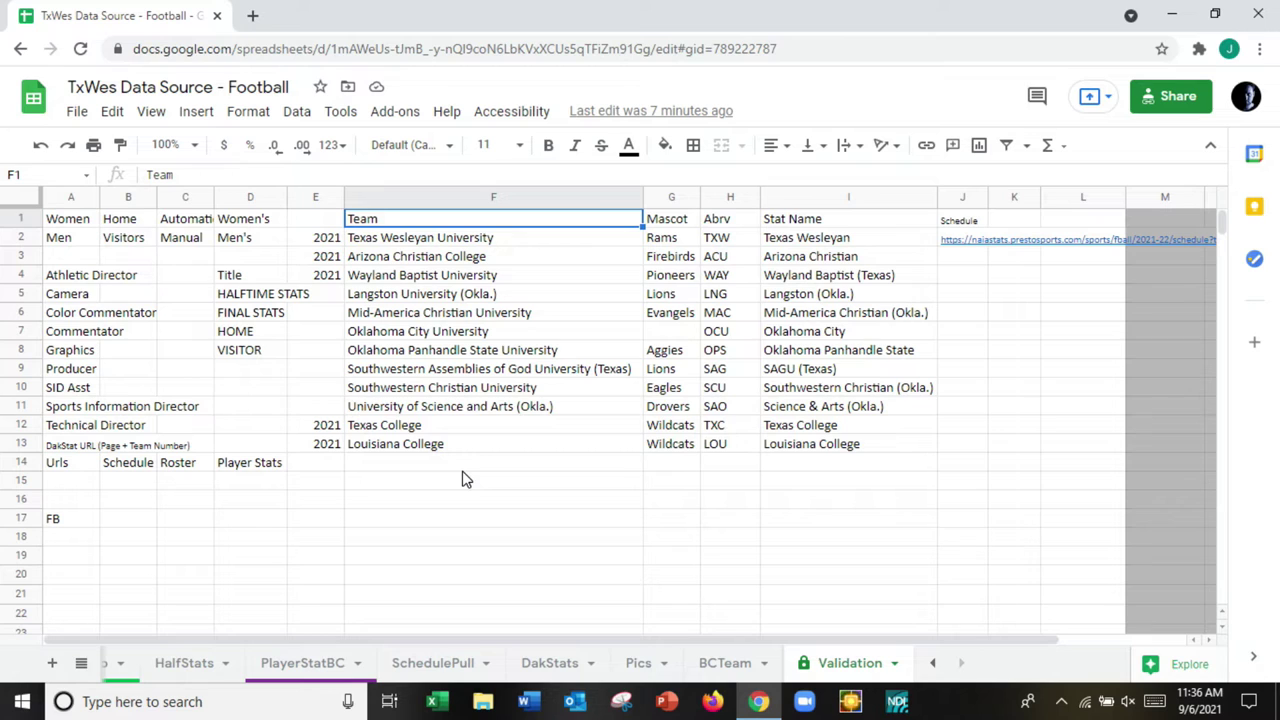
click(932, 663)
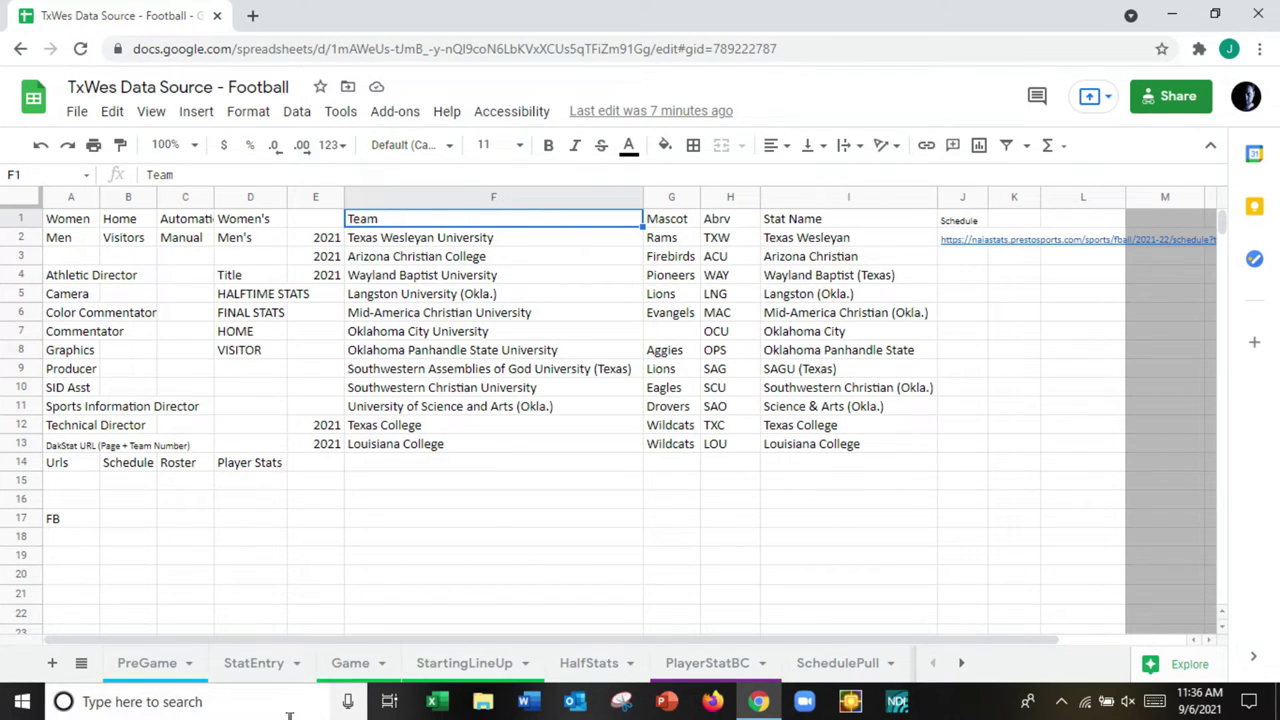
- On PreGame, choose Wayland Baptist University as visitor in C9 and check the WAY abbreviation in D9
click(162, 664)
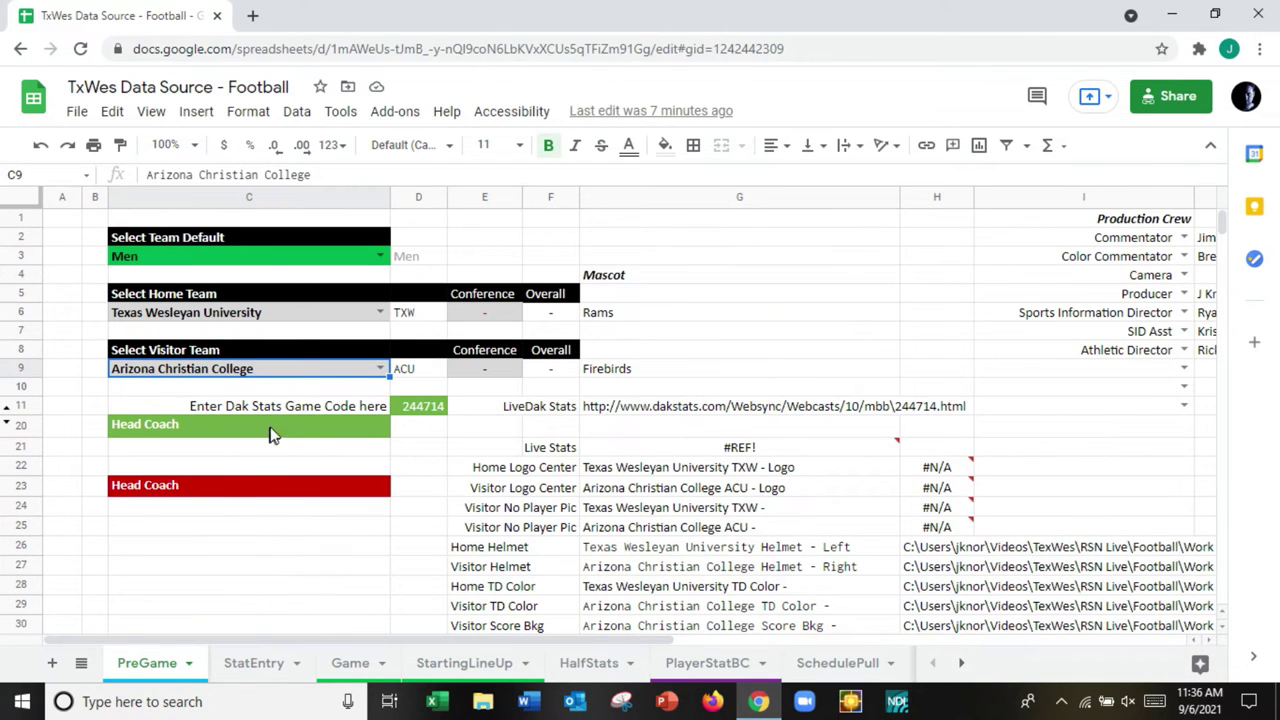
click(380, 368)
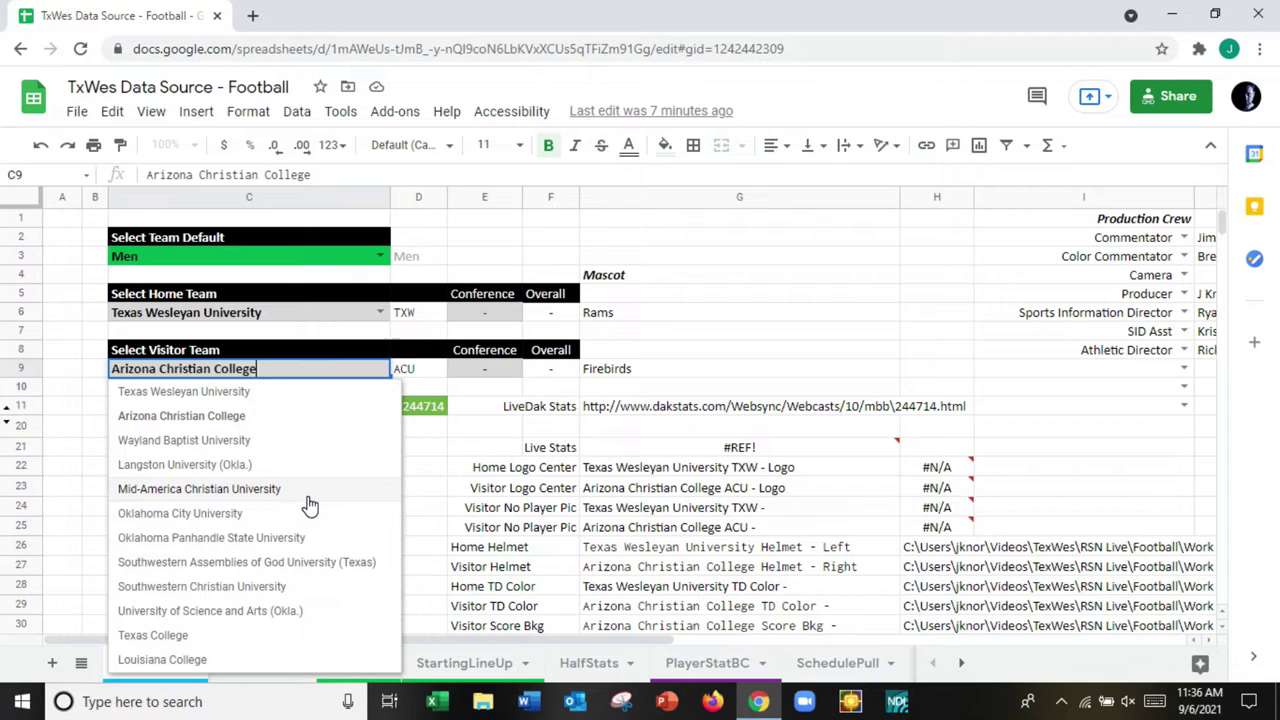
click(338, 441)
click(425, 371)
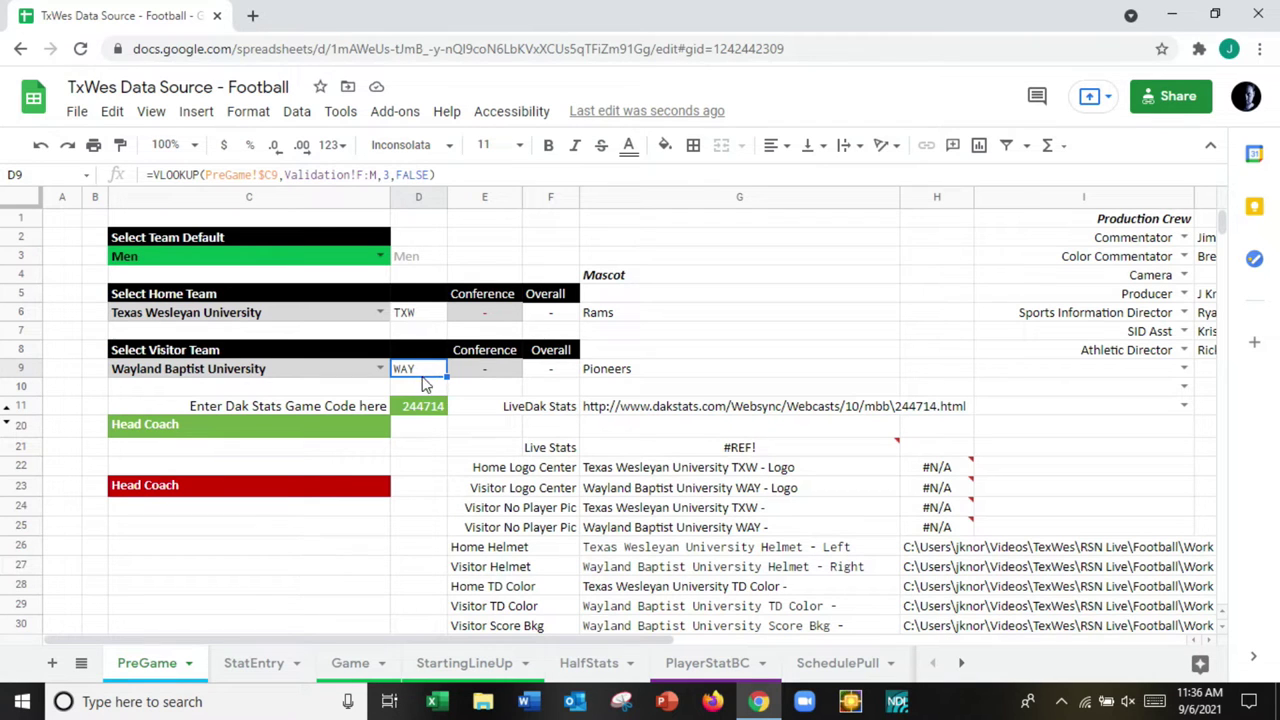
scroll(418, 497, down, 1)
scroll(418, 497, down, 1)
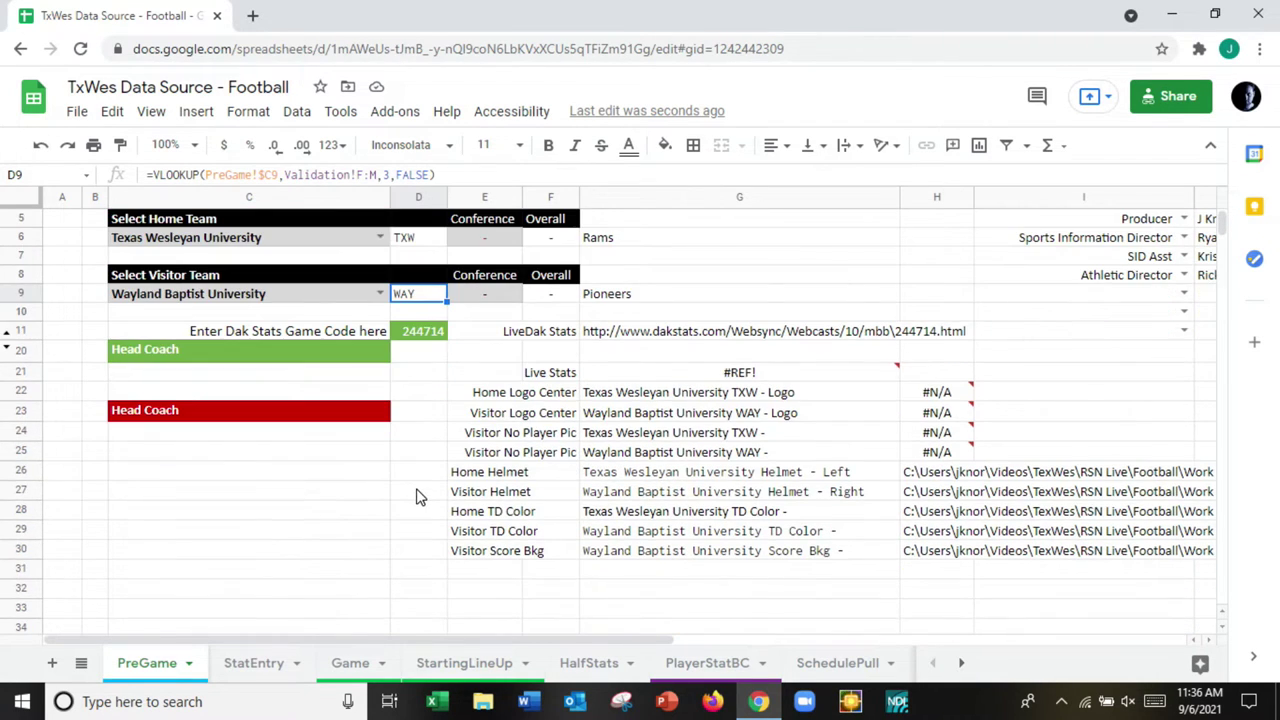
click(466, 476)
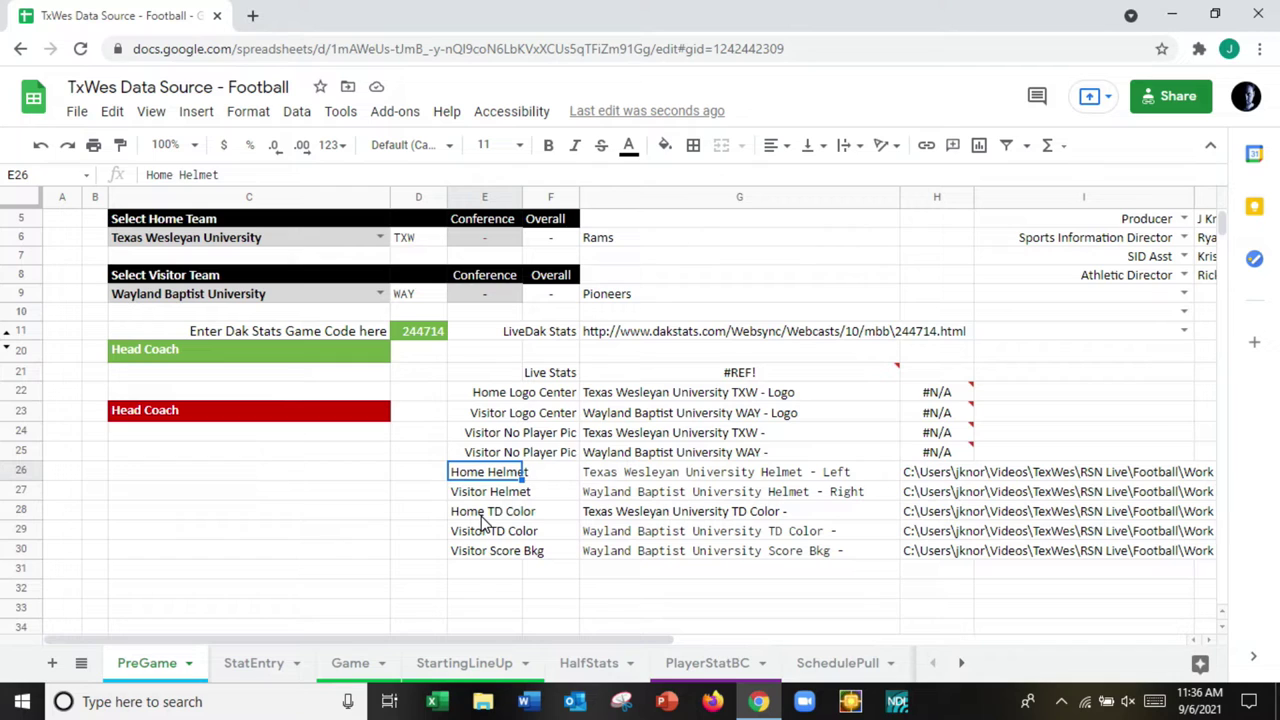
key(Down)
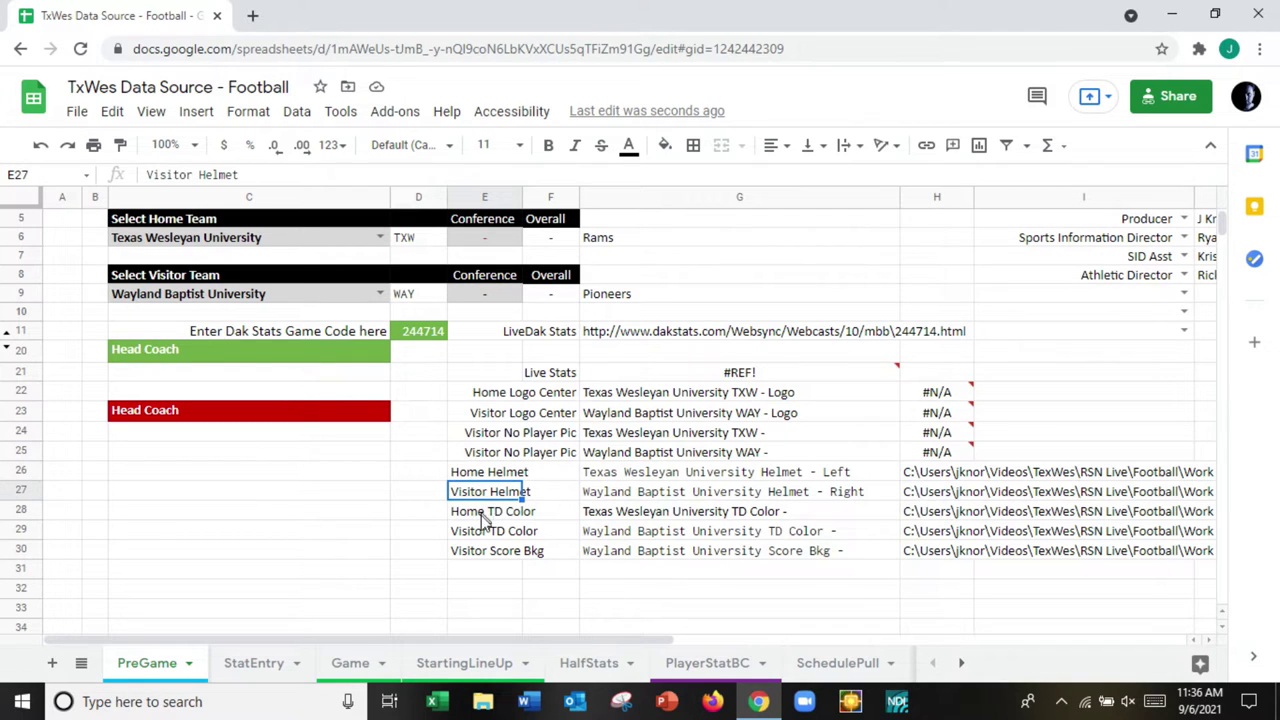
key(Down)
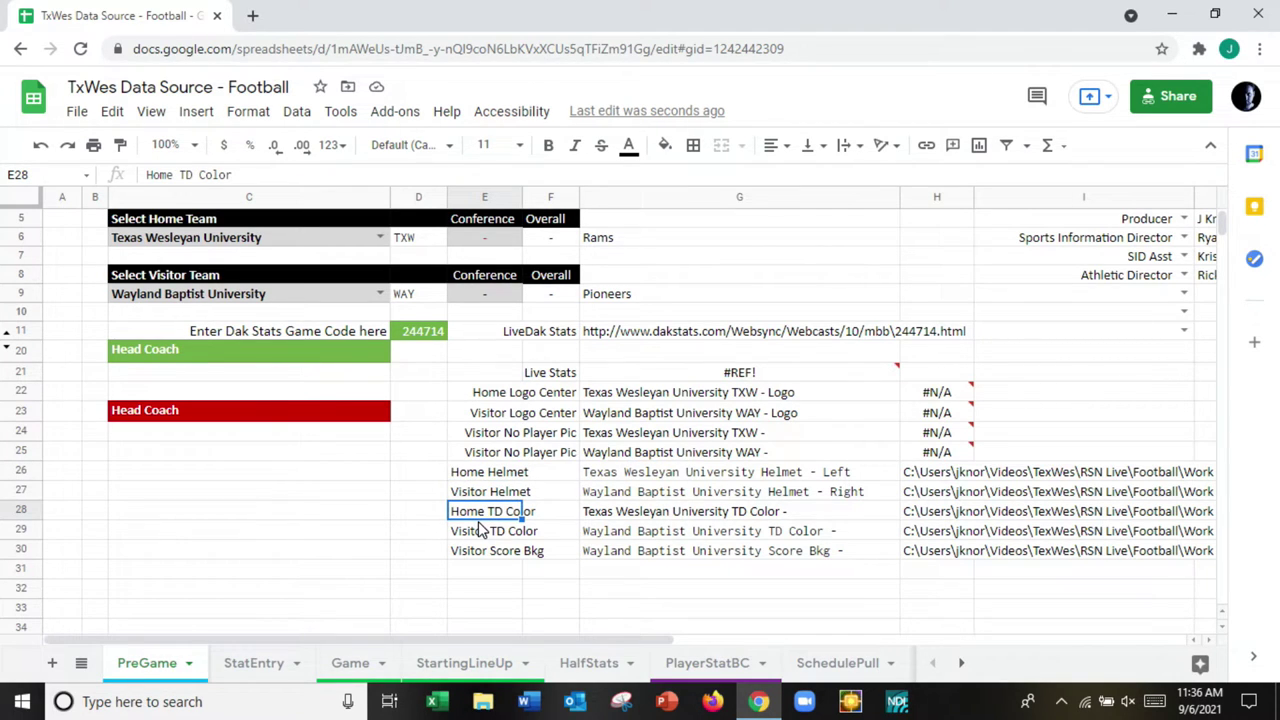
key(Down)
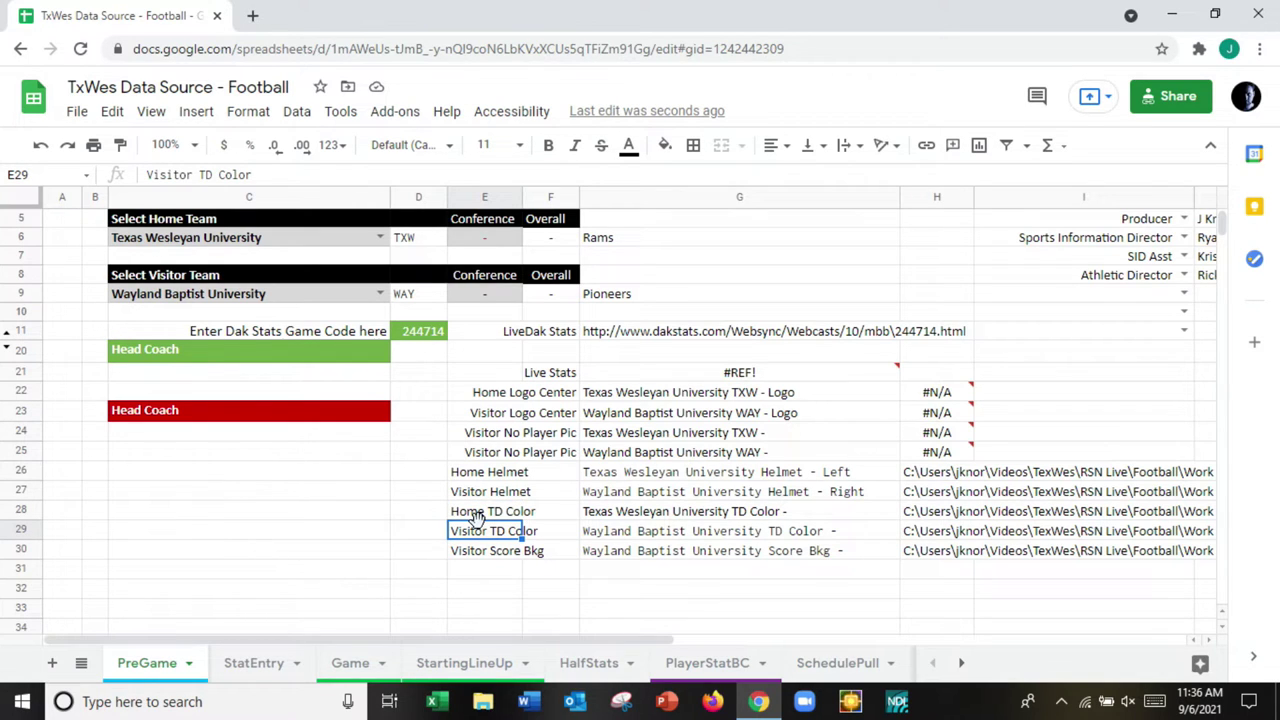
key(Down)
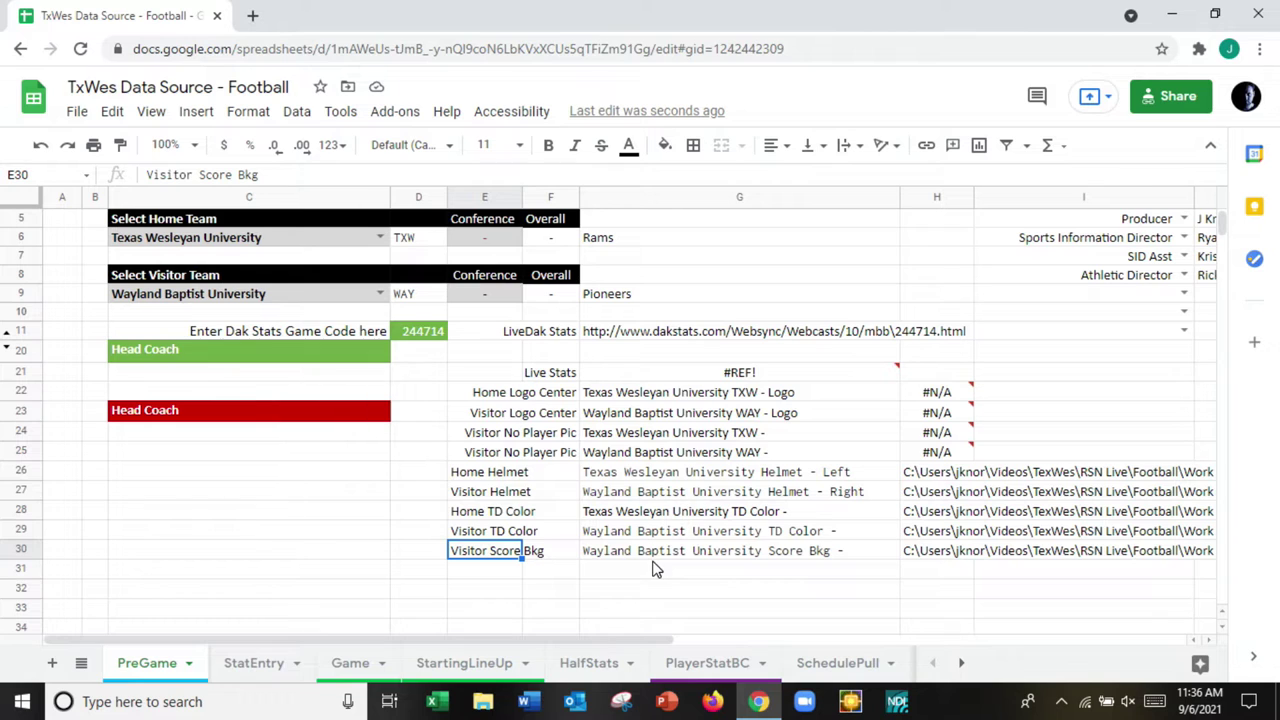
click(380, 294)
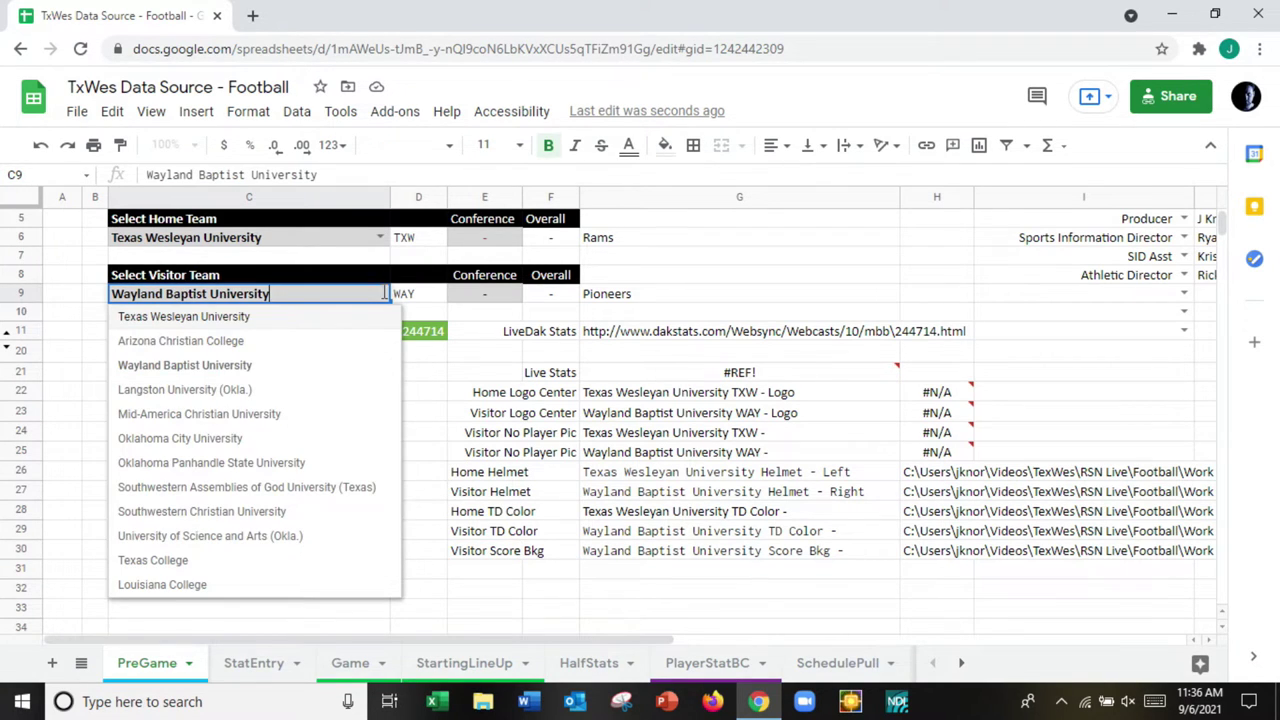
click(348, 341)
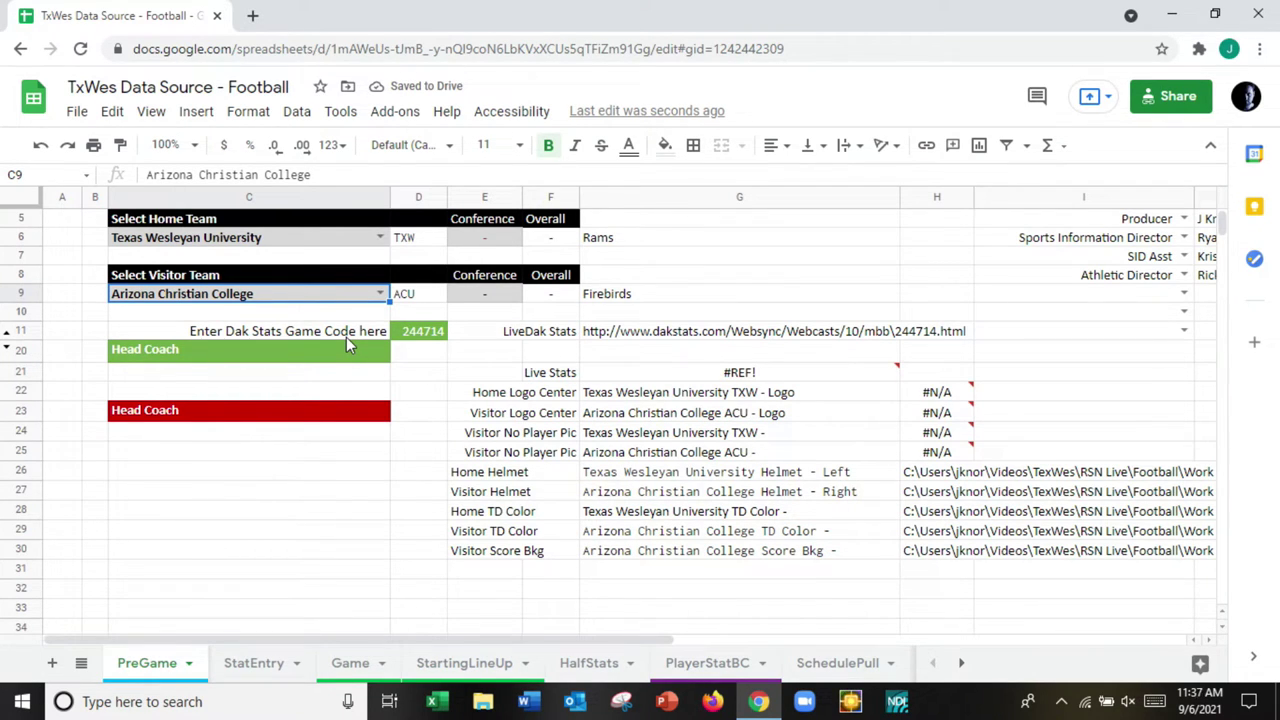
click(592, 477)
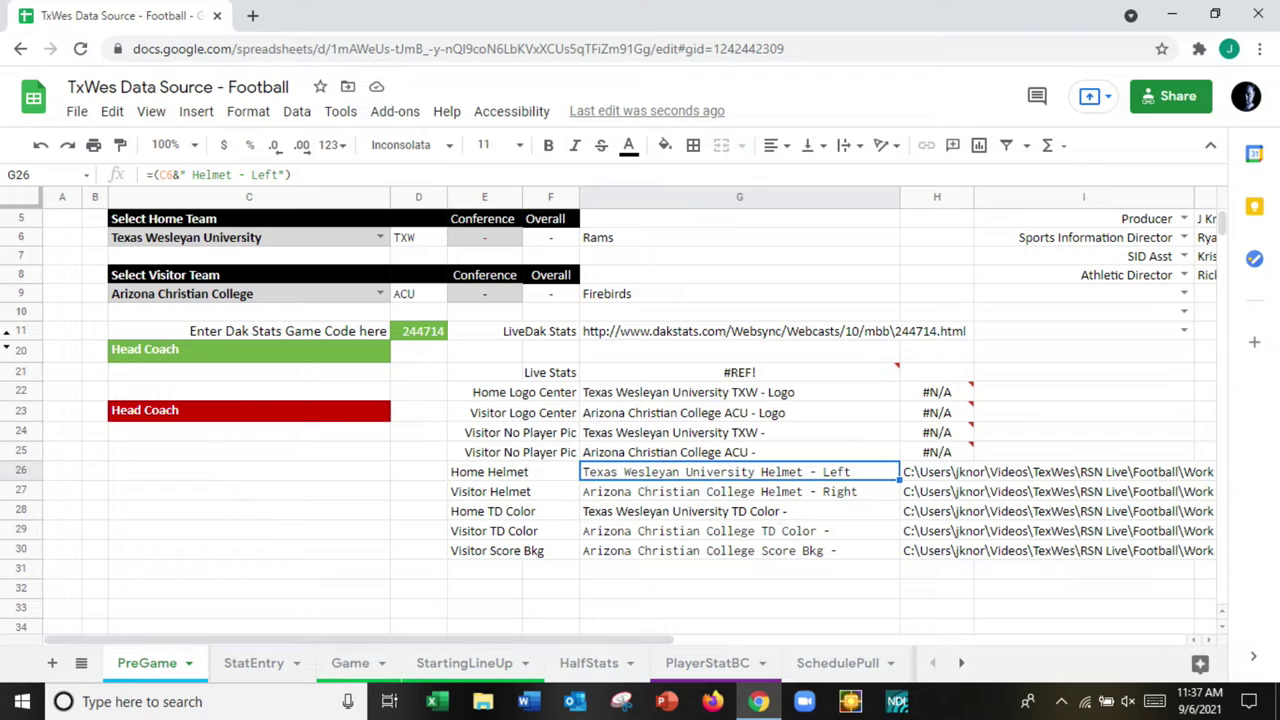
click(601, 496)
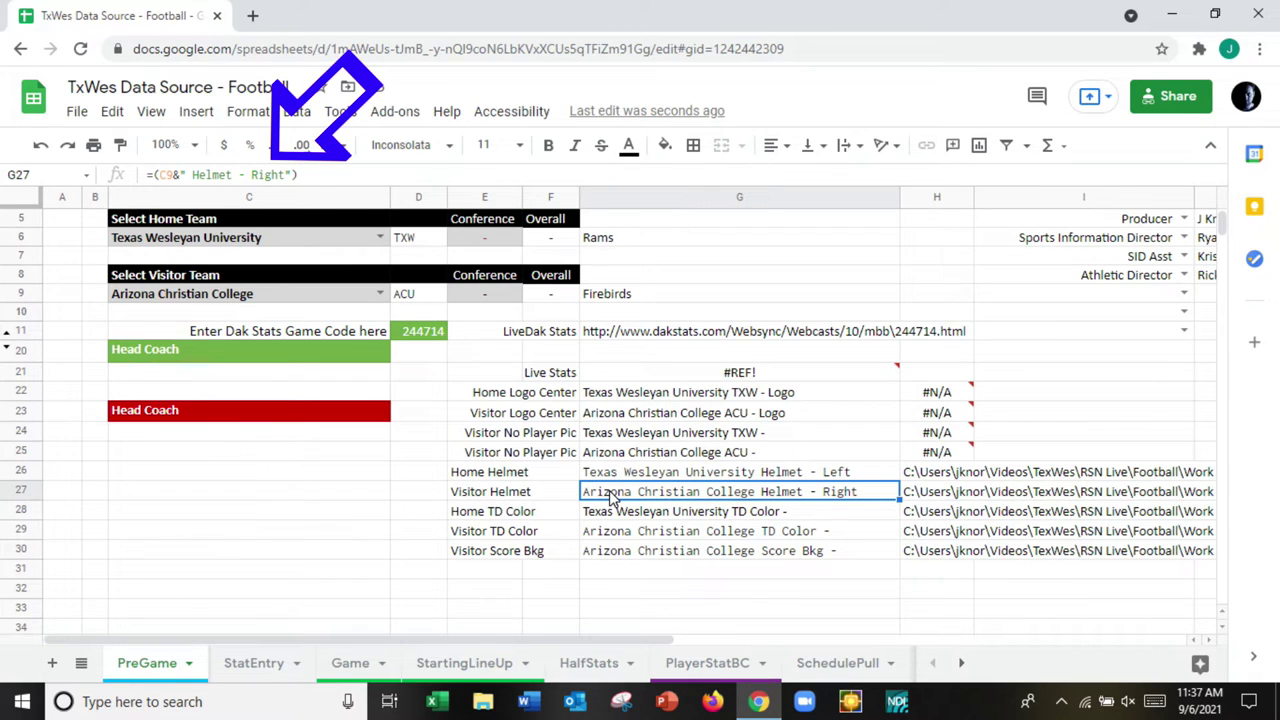
key(Down)
key(Down)
key(Down)
key(Up)
key(Up)
key(Up)
key(Up)
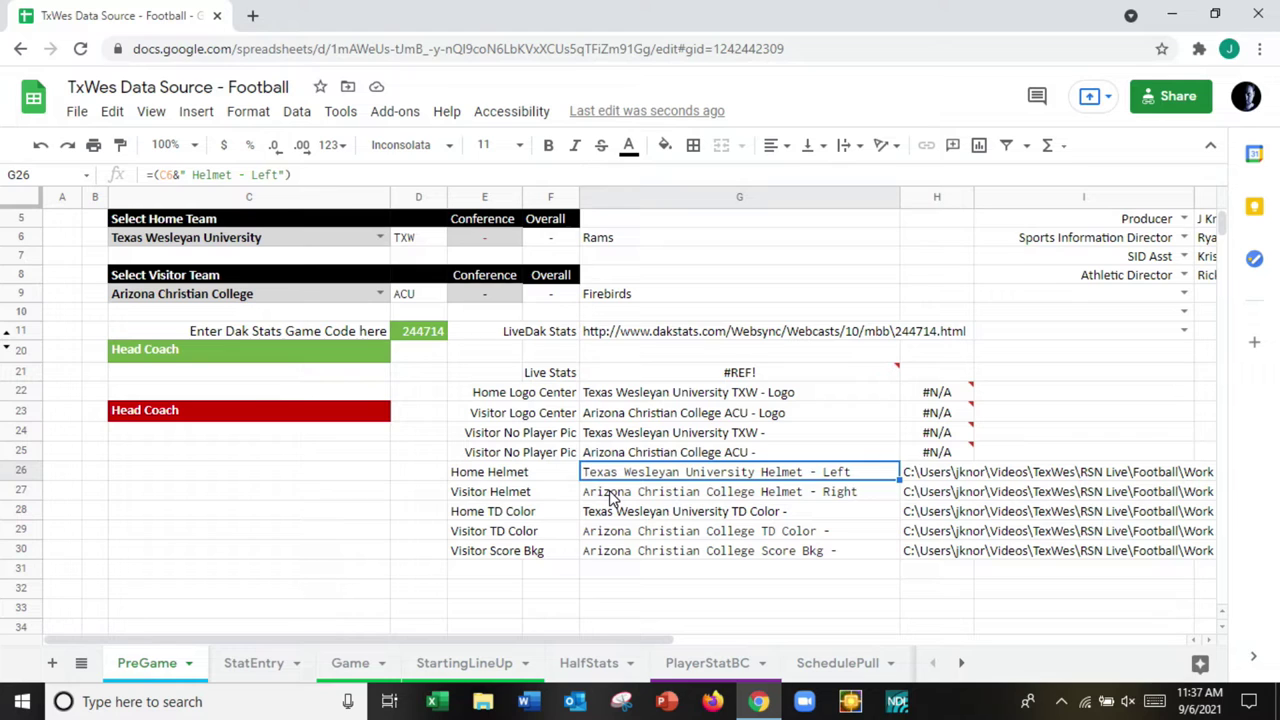
key(Right)
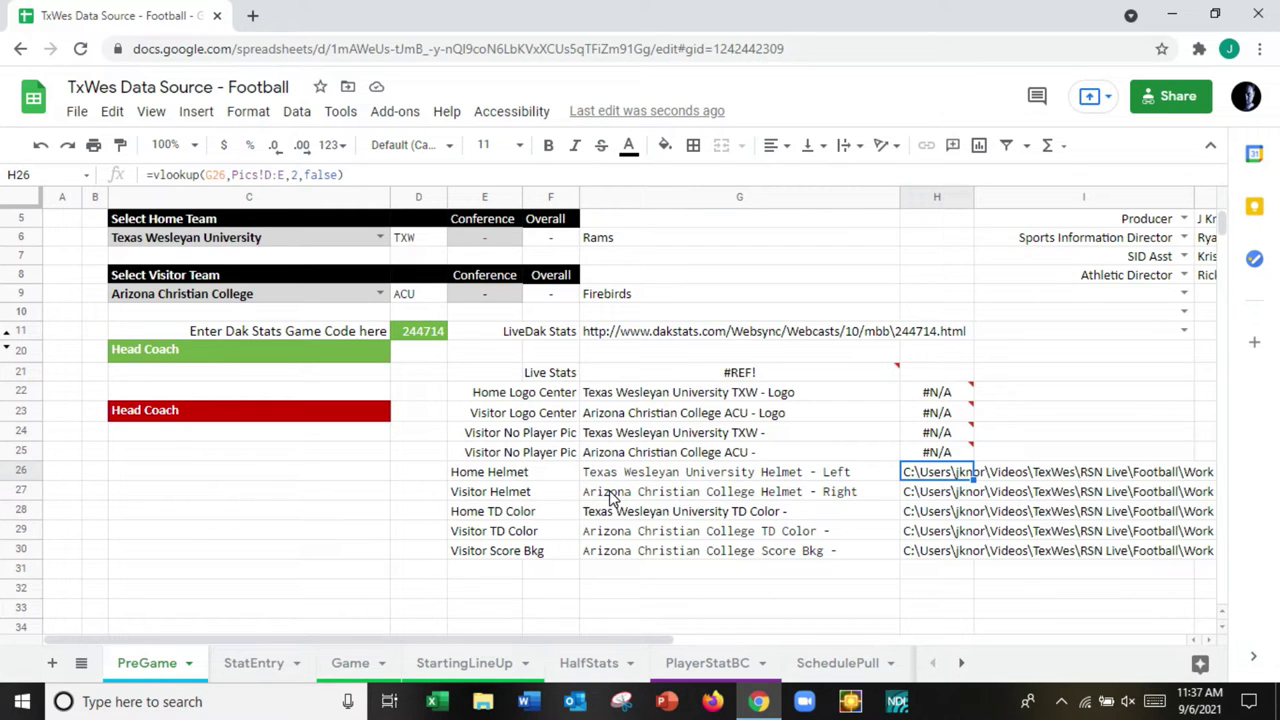
key(Down)
key(Down)
key(Down)
key(Down)
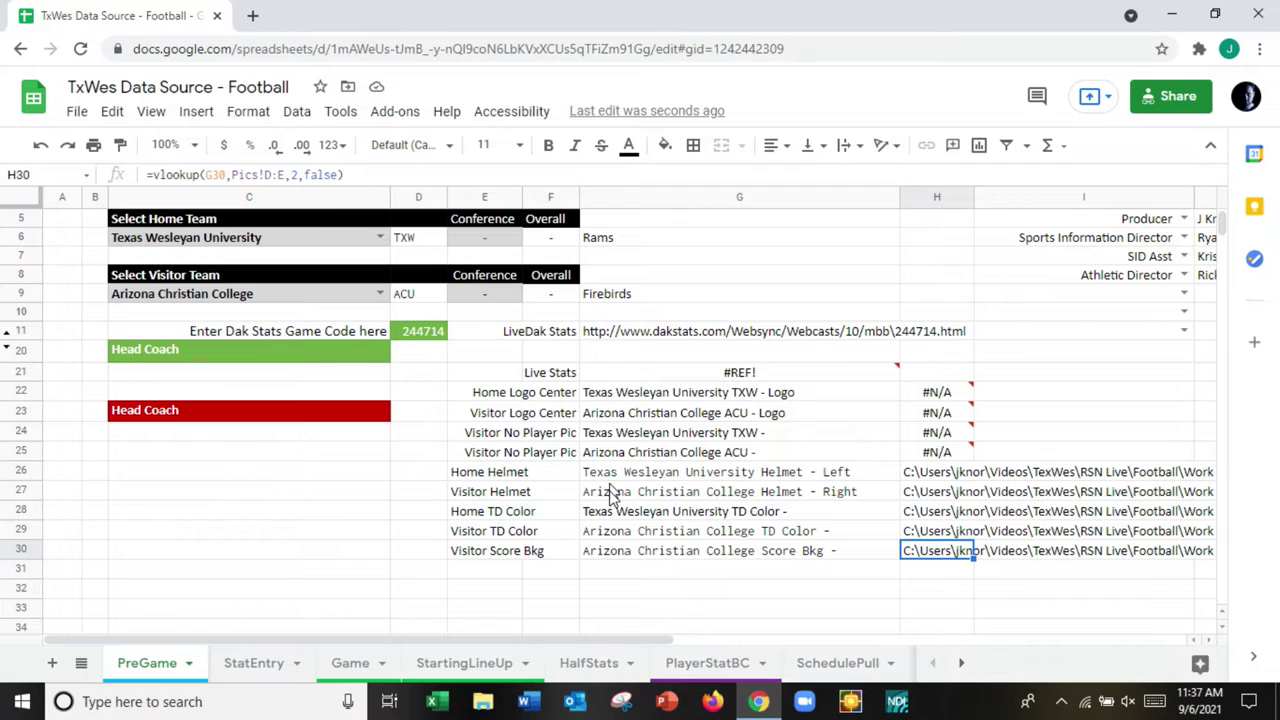
key(Up)
key(Up)
key(Up)
key(Up)
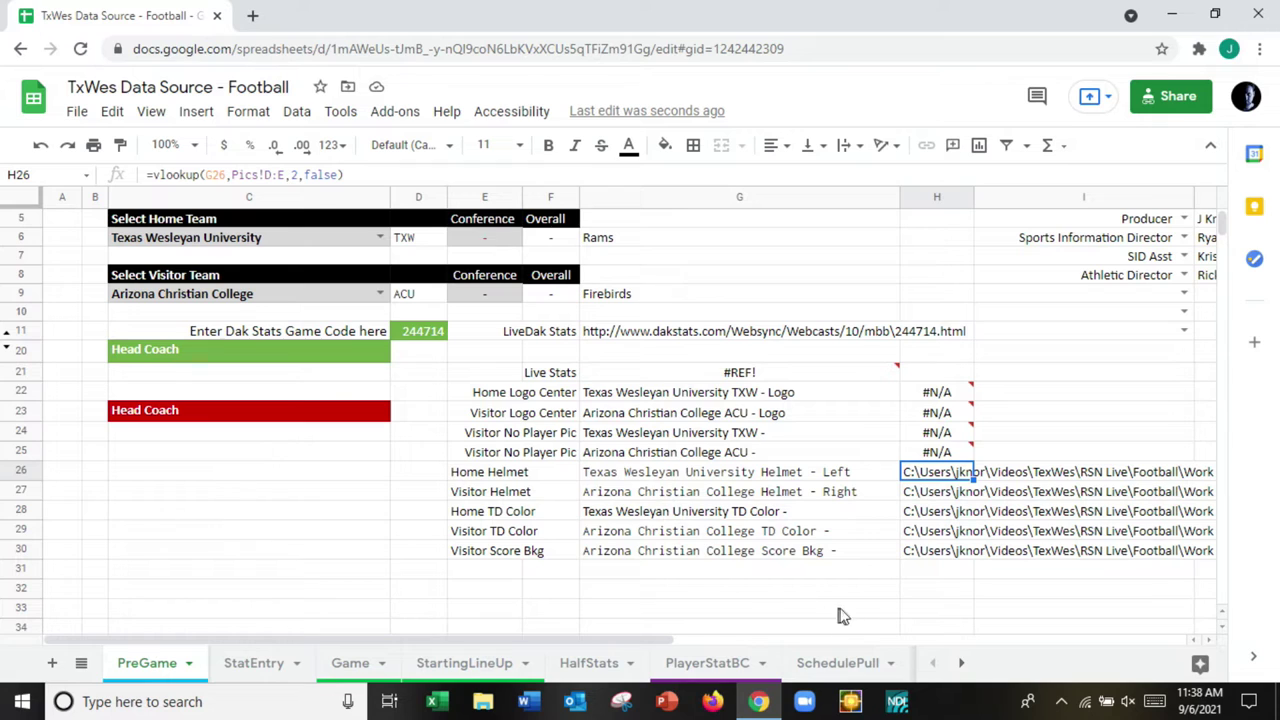
- Scroll the sheet tabs right and switch to the Pics sheet of helmet image paths
click(960, 664)
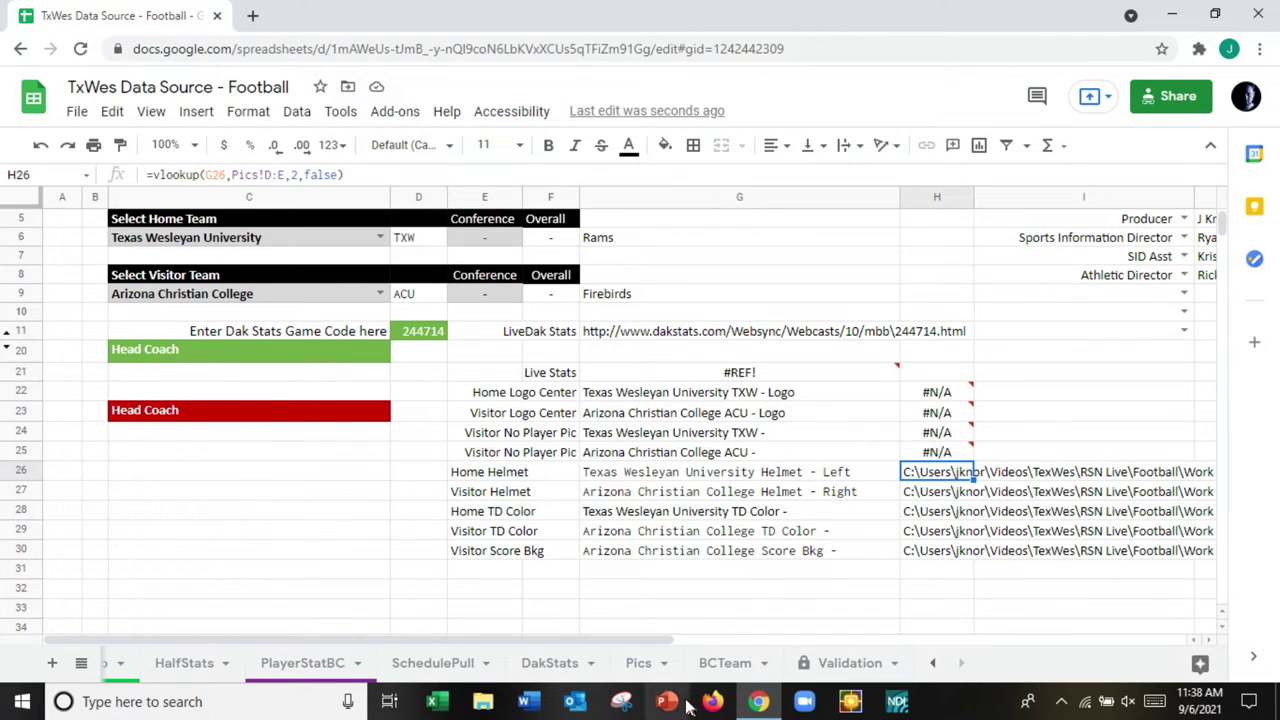
click(638, 664)
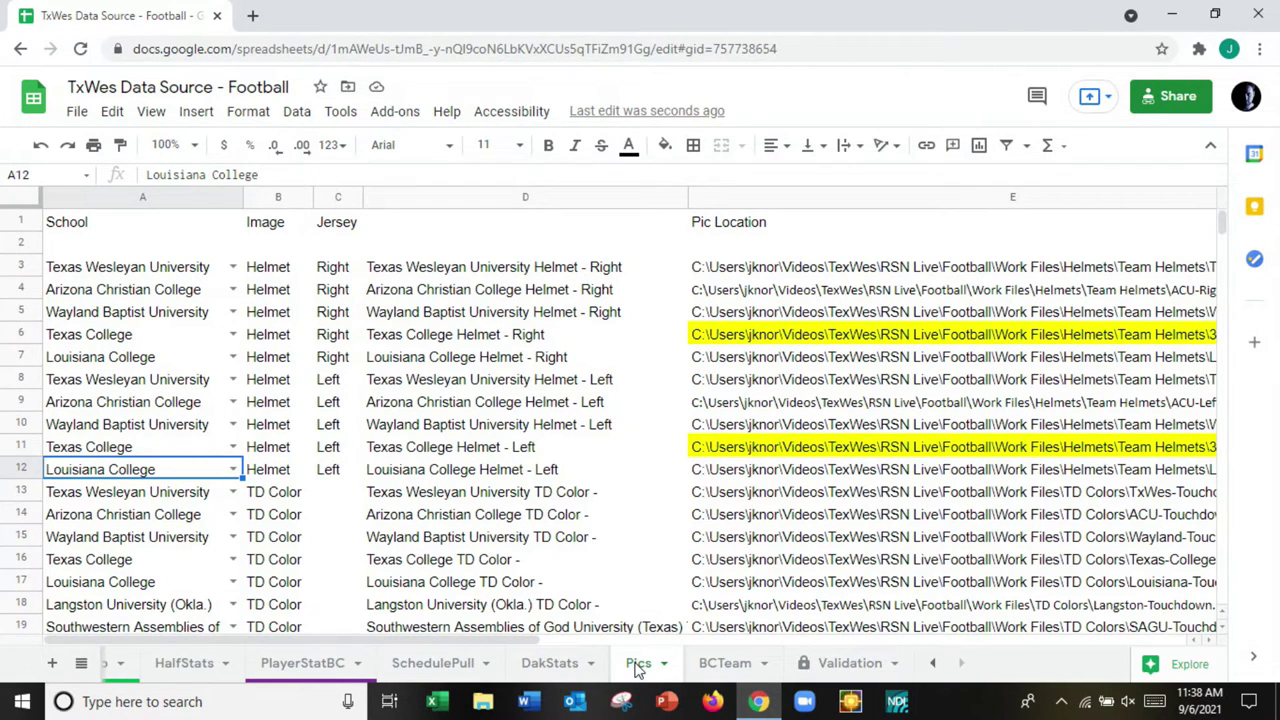
click(162, 198)
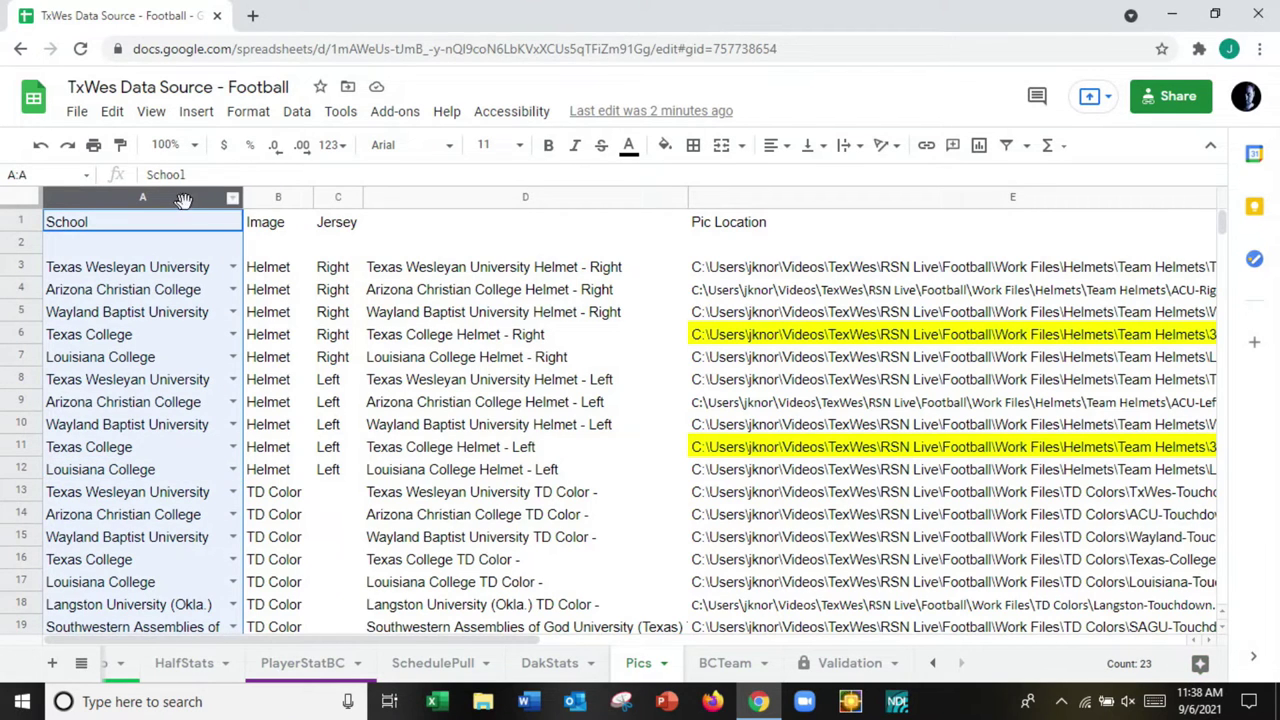
click(270, 194)
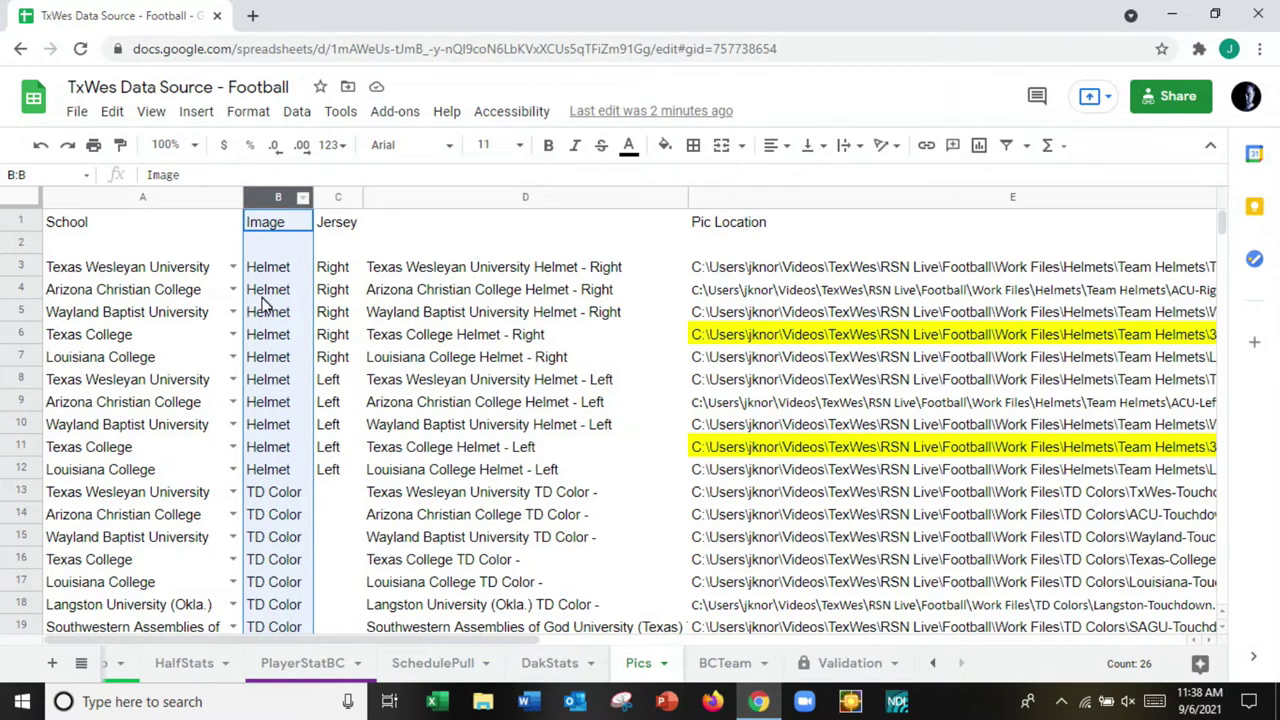
click(334, 199)
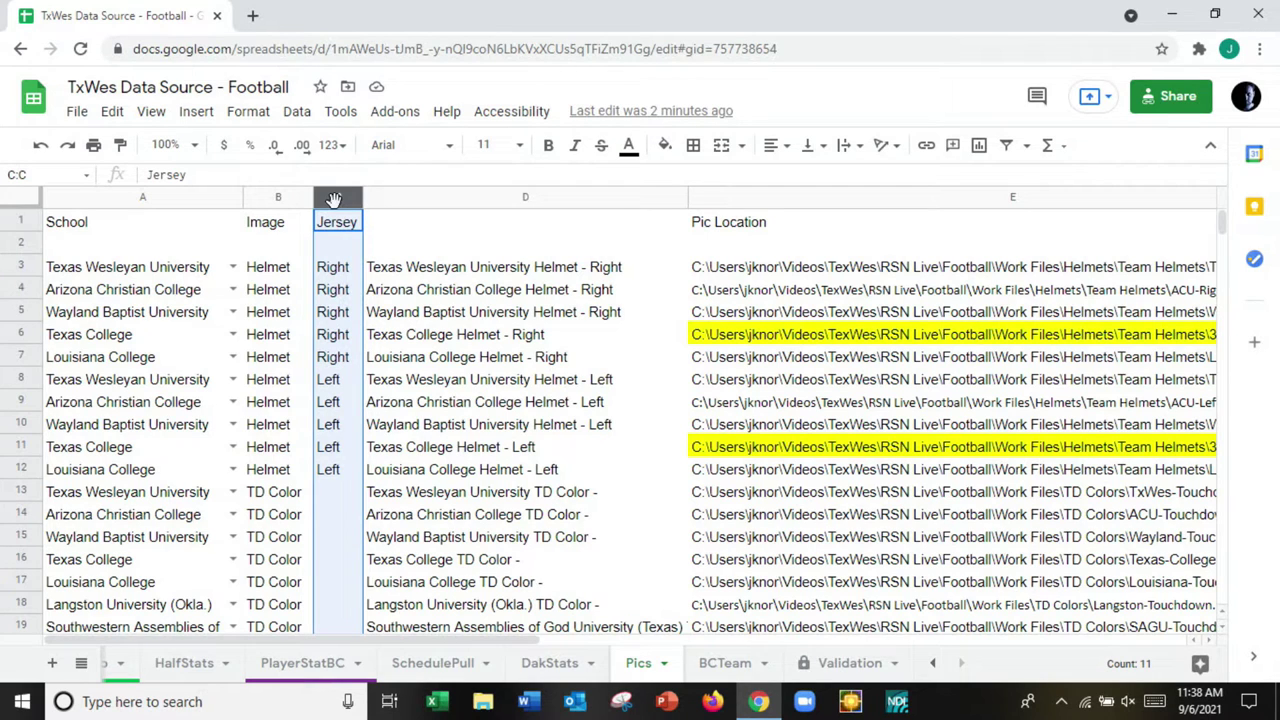
click(410, 197)
click(428, 270)
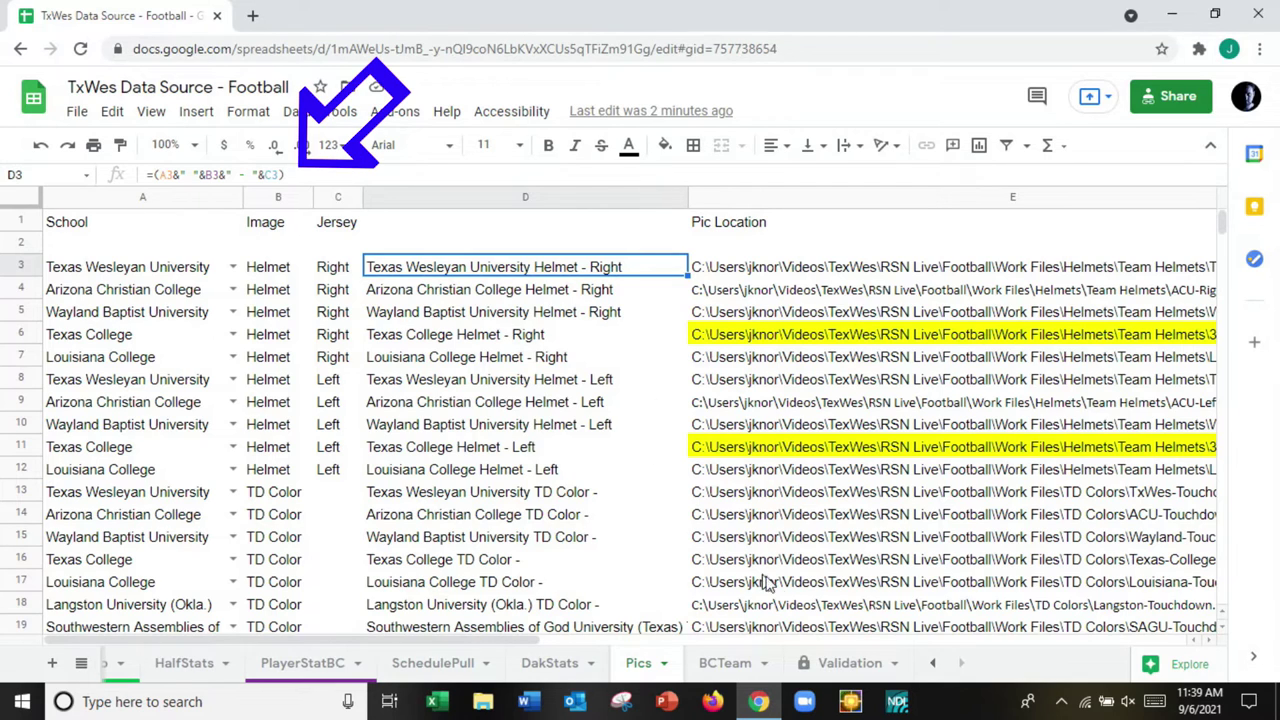
click(933, 663)
- On PreGame, inspect the H26 home helmet VLOOKUP formula without changing it
click(150, 675)
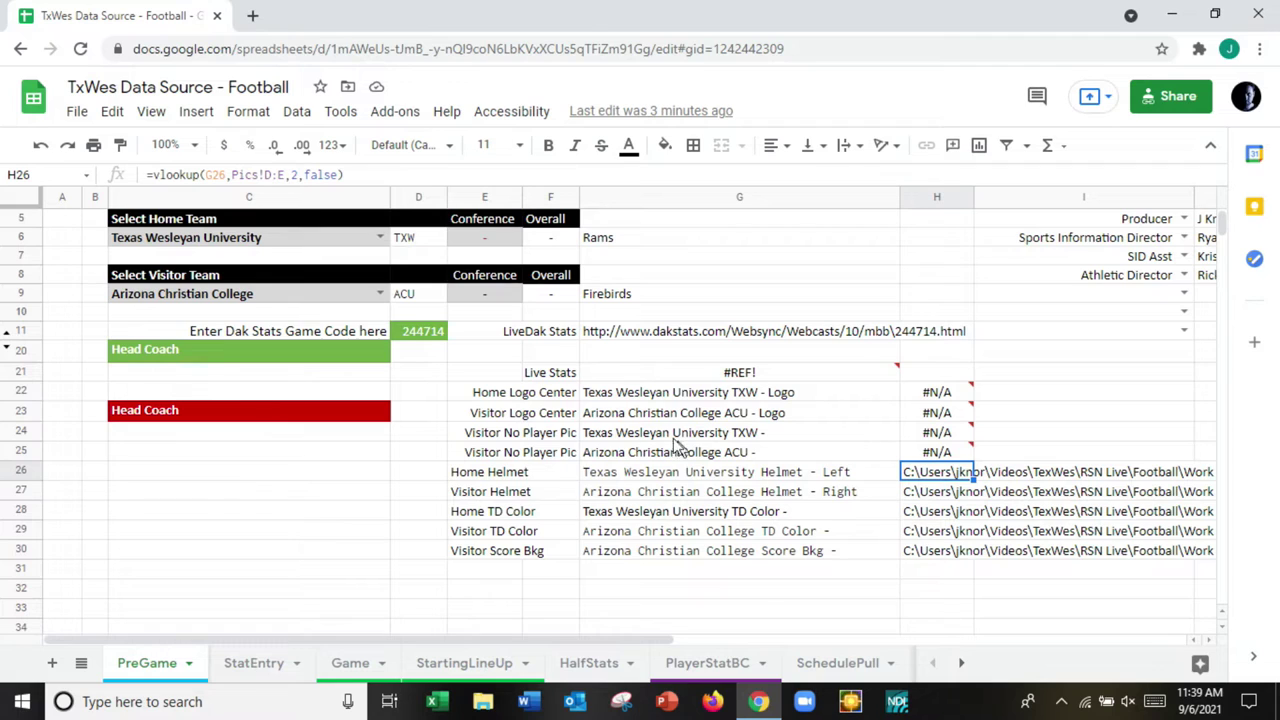
click(388, 175)
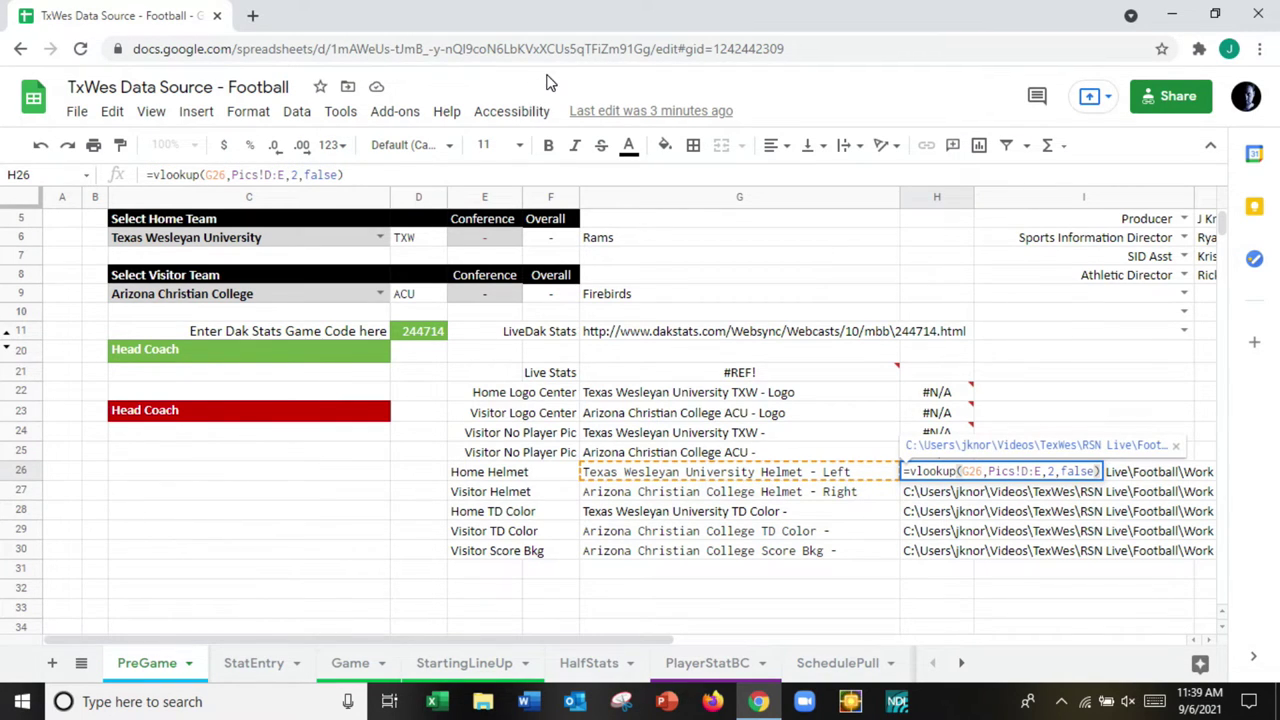
click(621, 572)
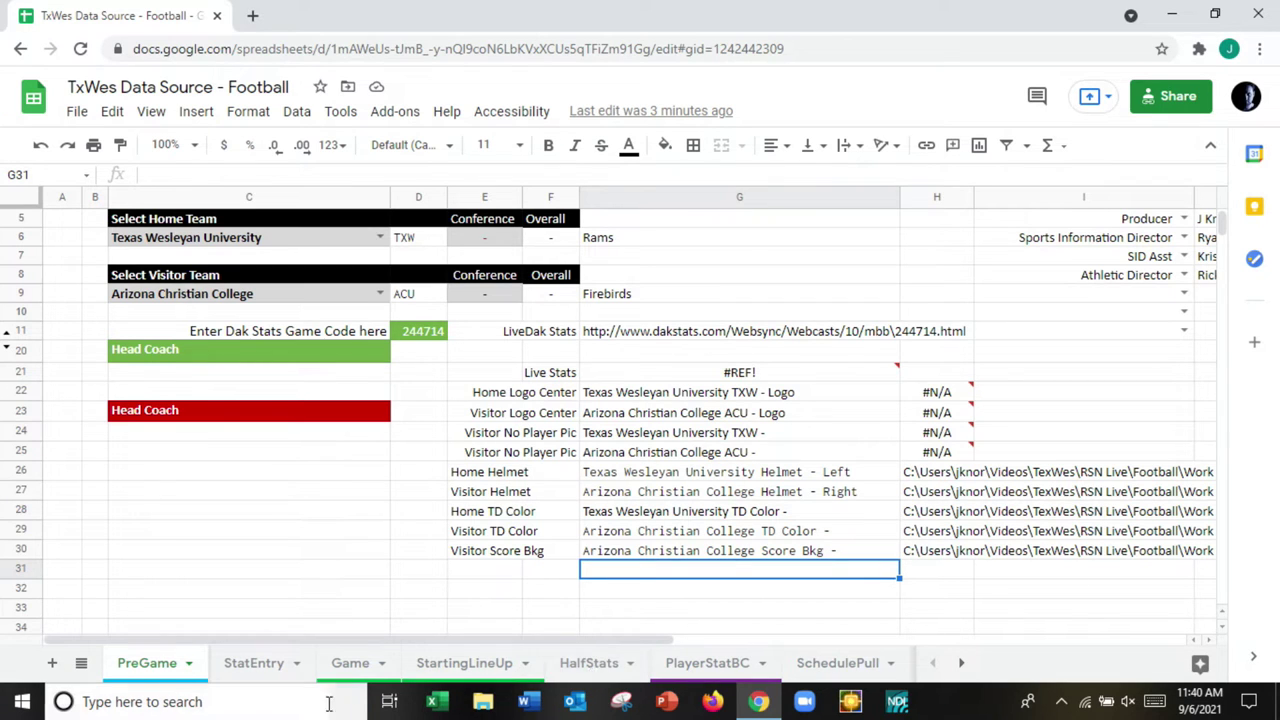
- Check StatEntry's FINAL STATS title in B1, then switch to the HalfStats sheet
double_click(253, 666)
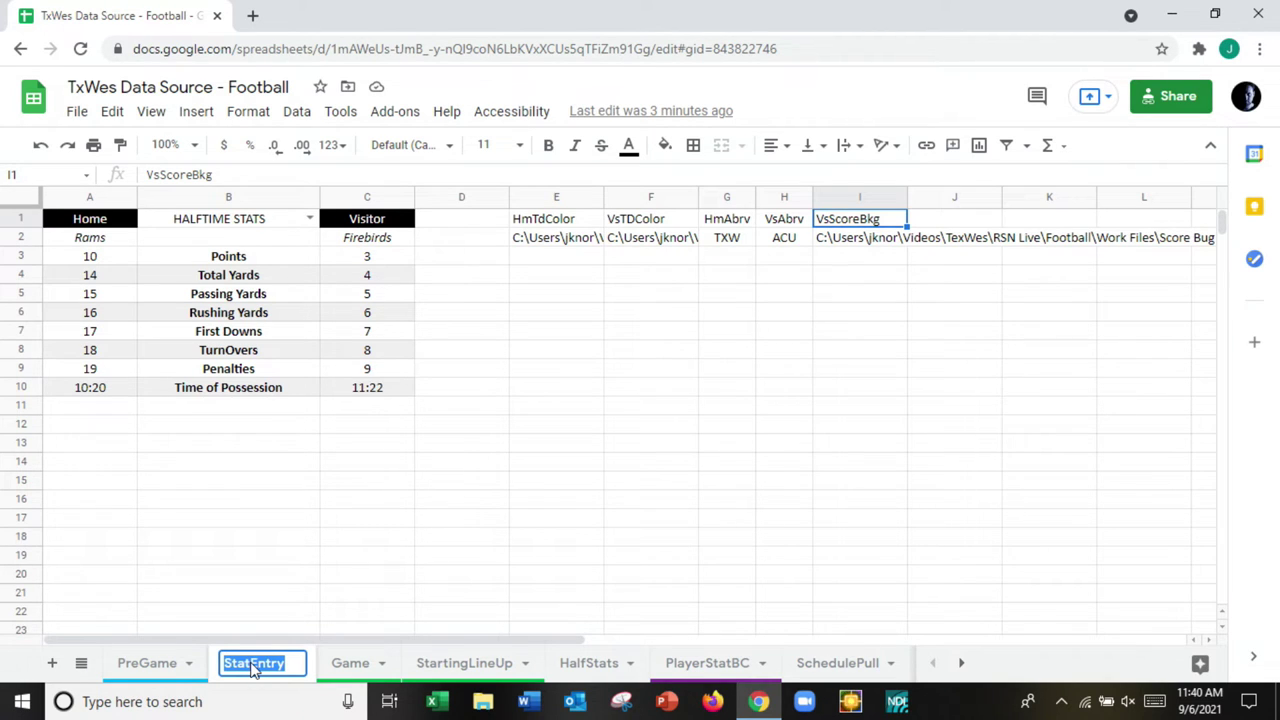
click(262, 228)
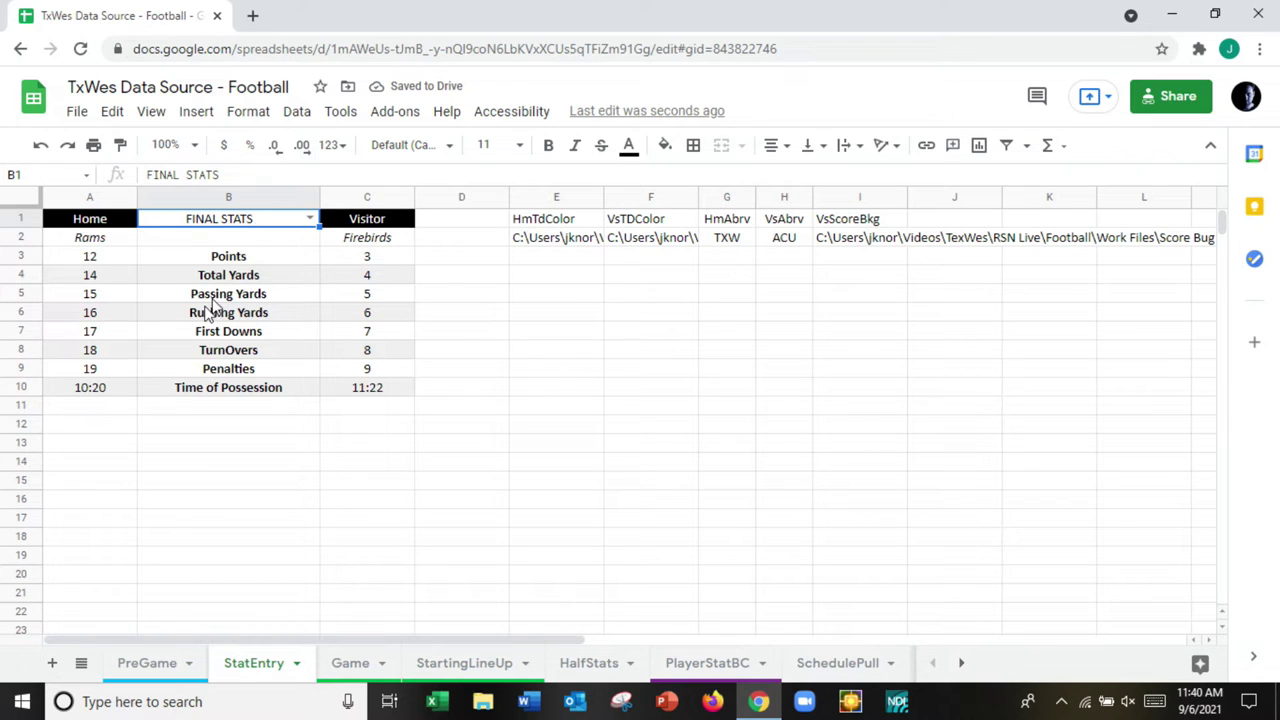
click(590, 673)
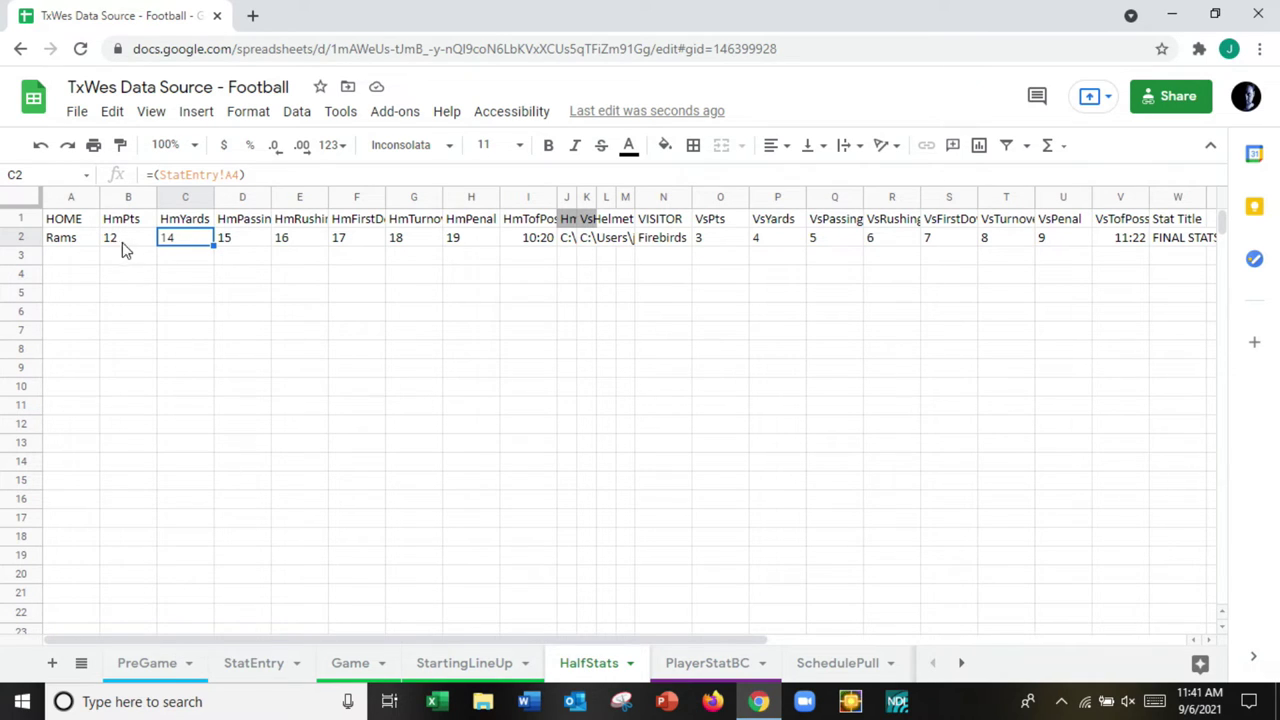
click(88, 240)
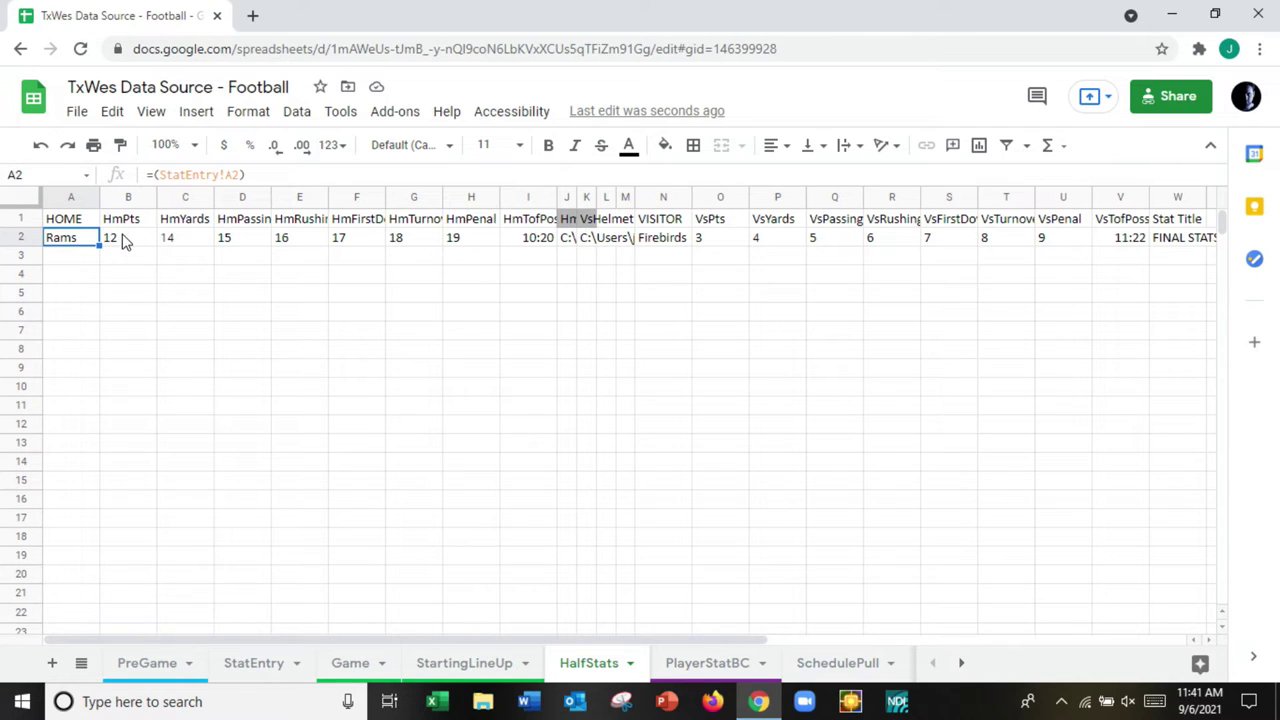
double_click(122, 240)
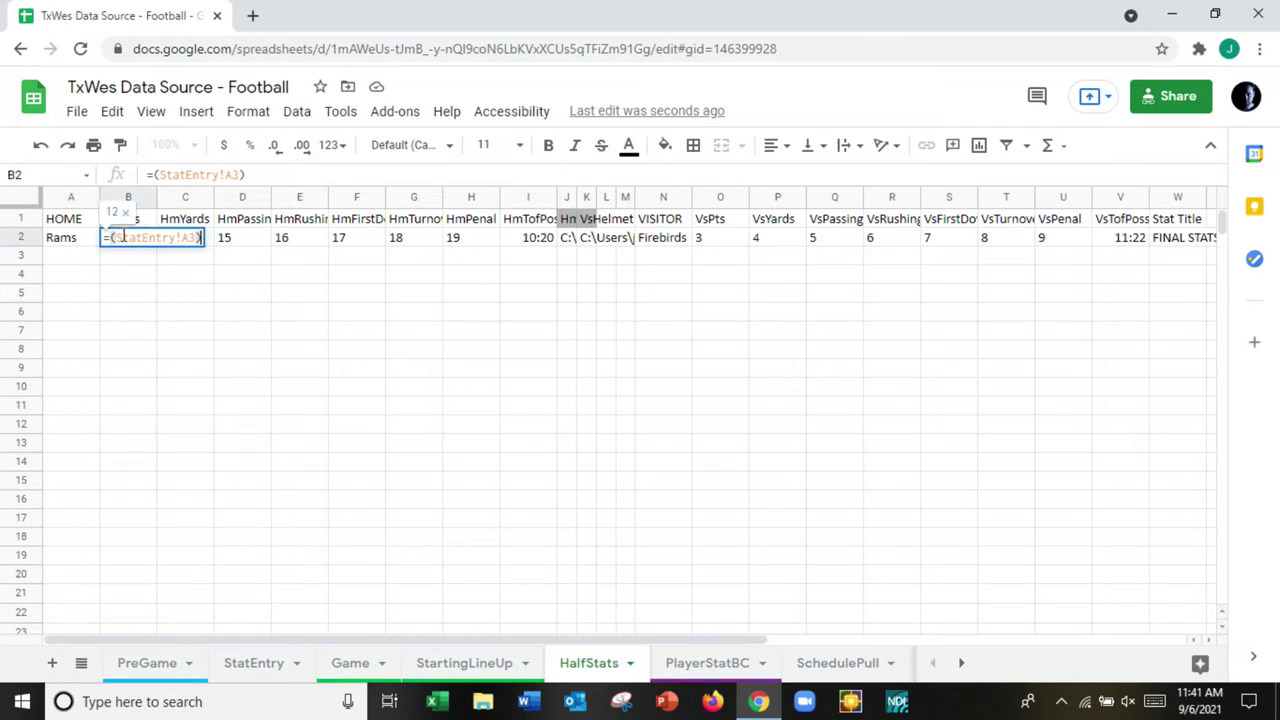
click(228, 241)
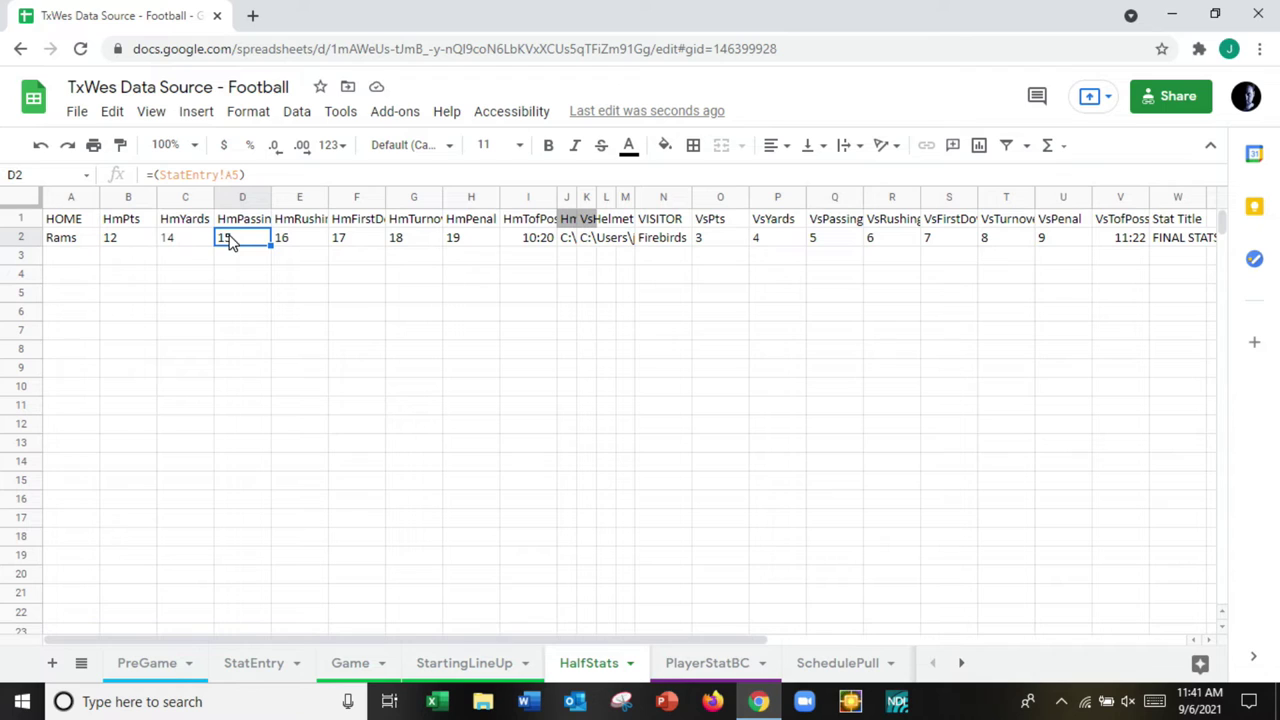
key(Right)
key(Right)
key(Right)
key(Right)
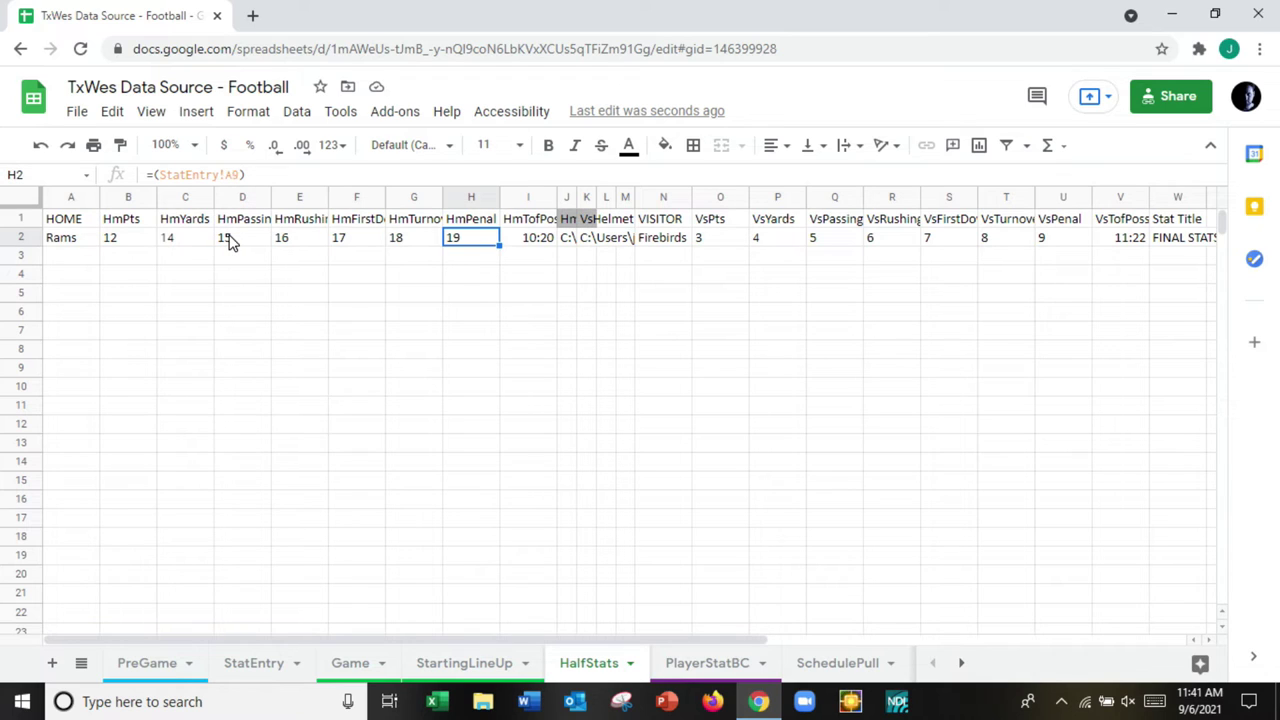
key(Right)
key(Right)
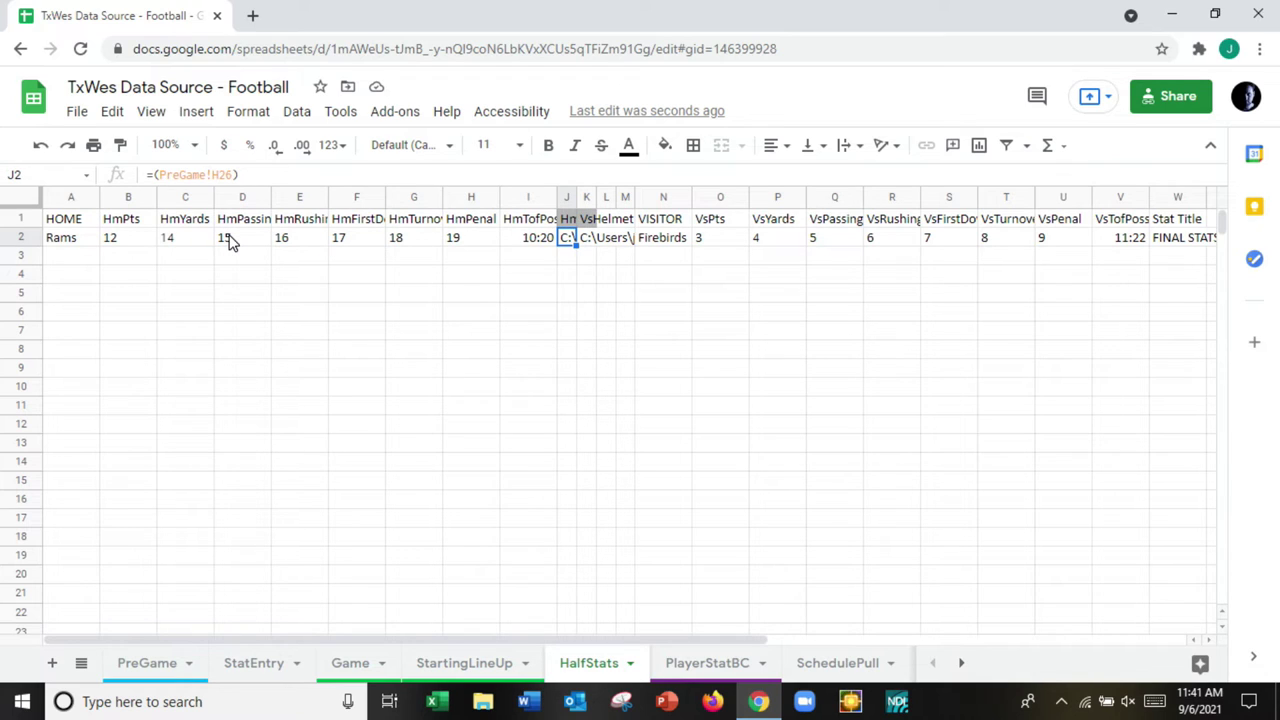
key(Up)
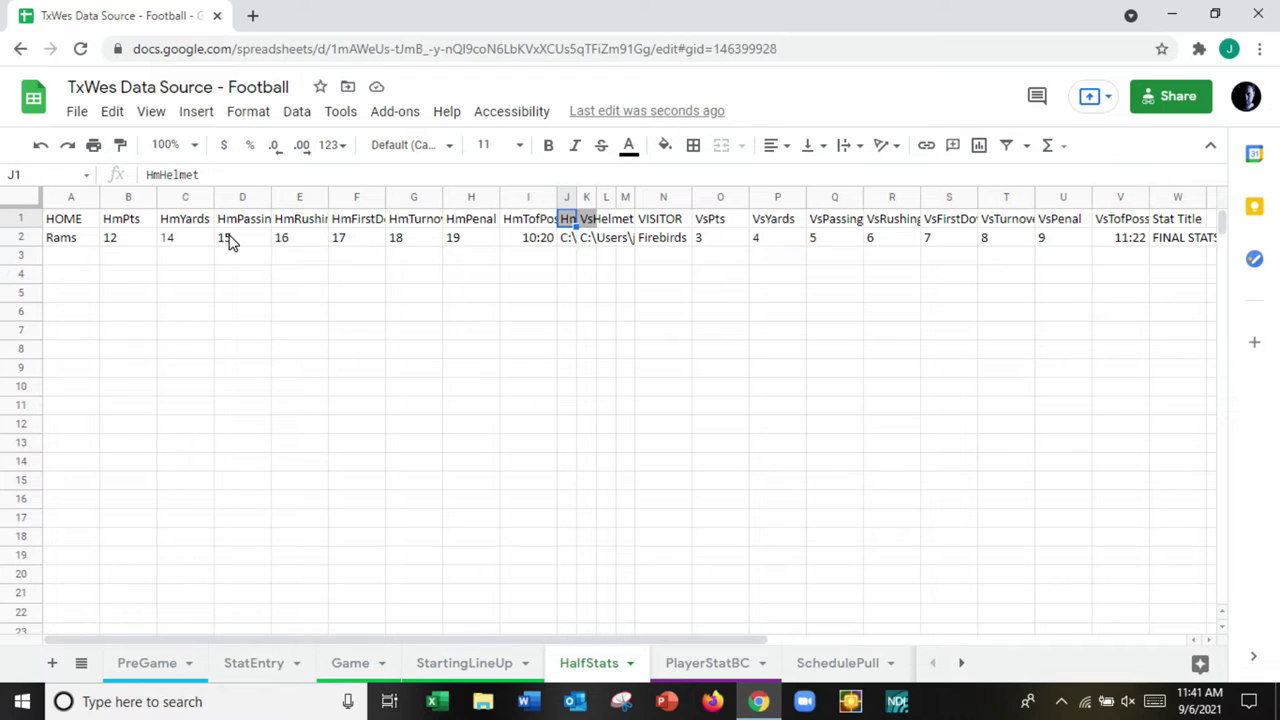
key(Right)
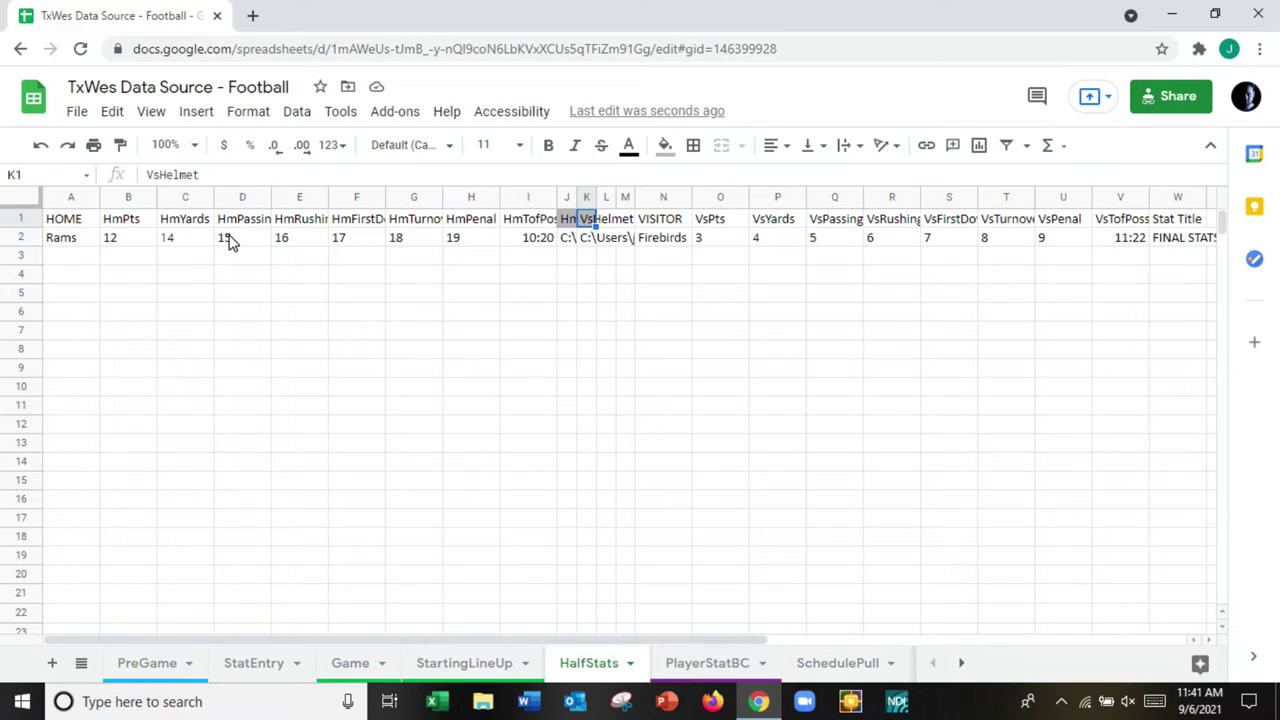
key(Left)
key(Down)
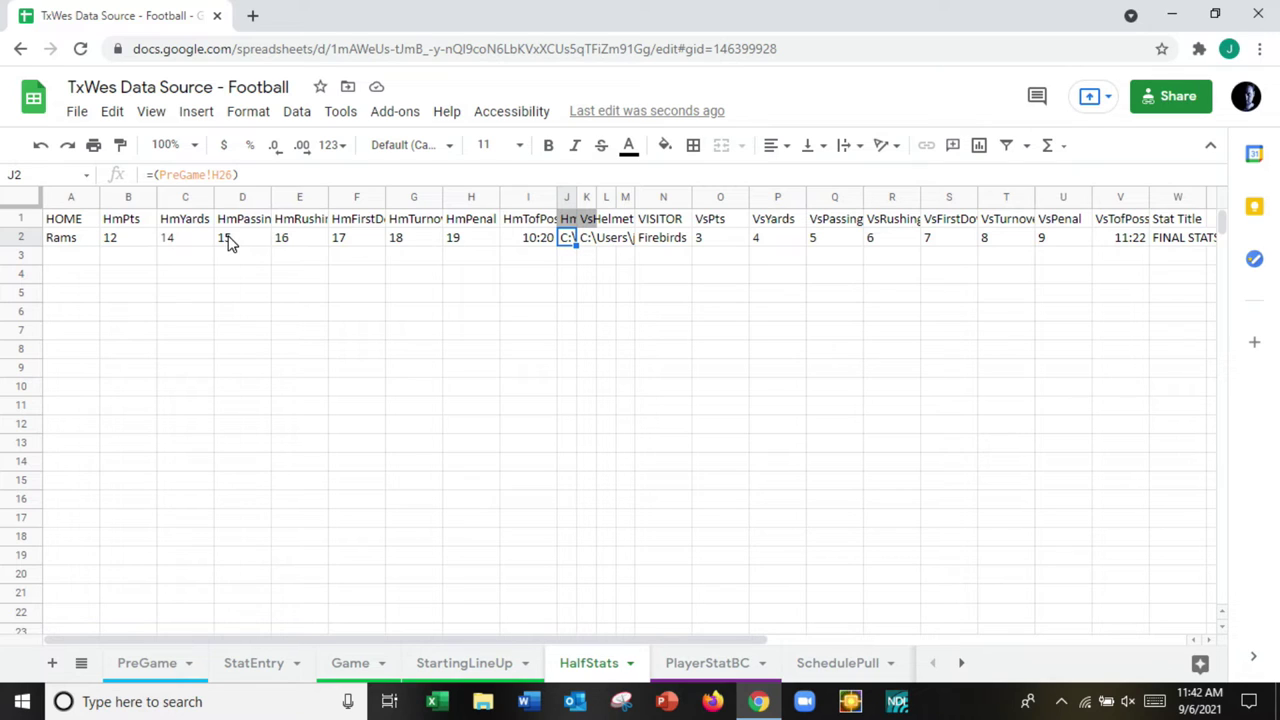
key(Right)
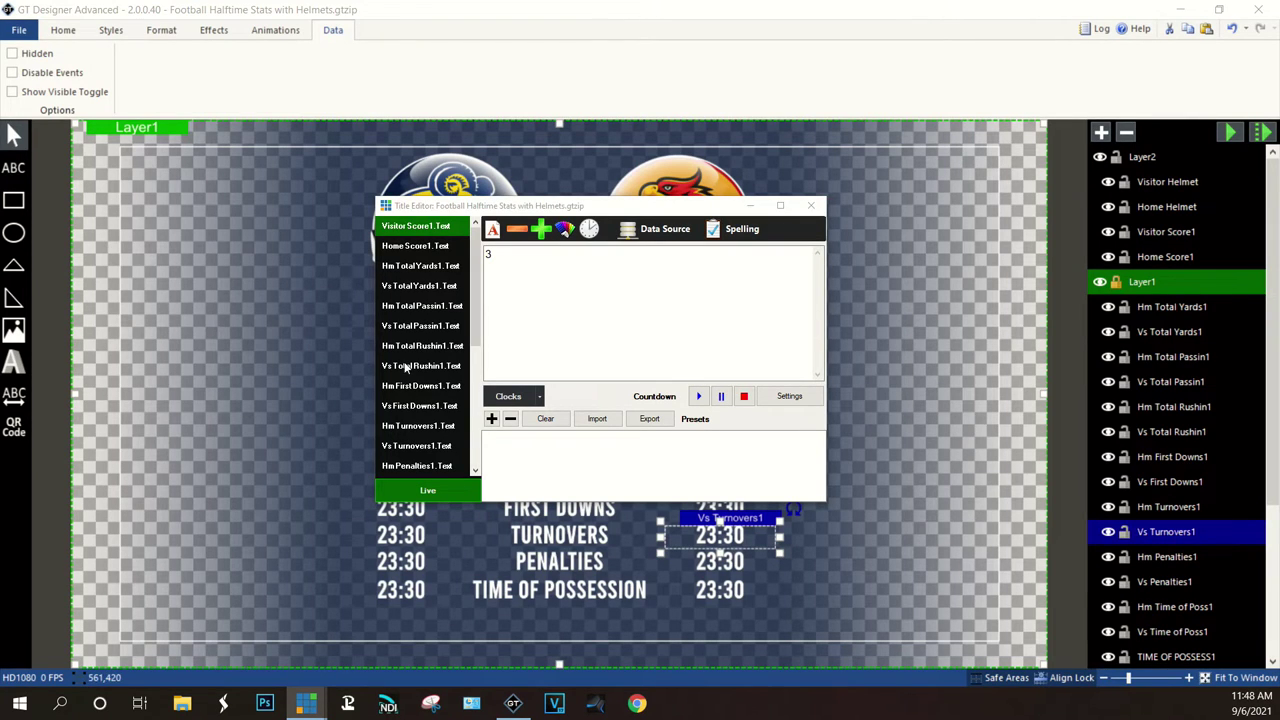
- Move the Title Editor window left to uncover both helmets and the 21 score
drag(575, 210, 413, 210)
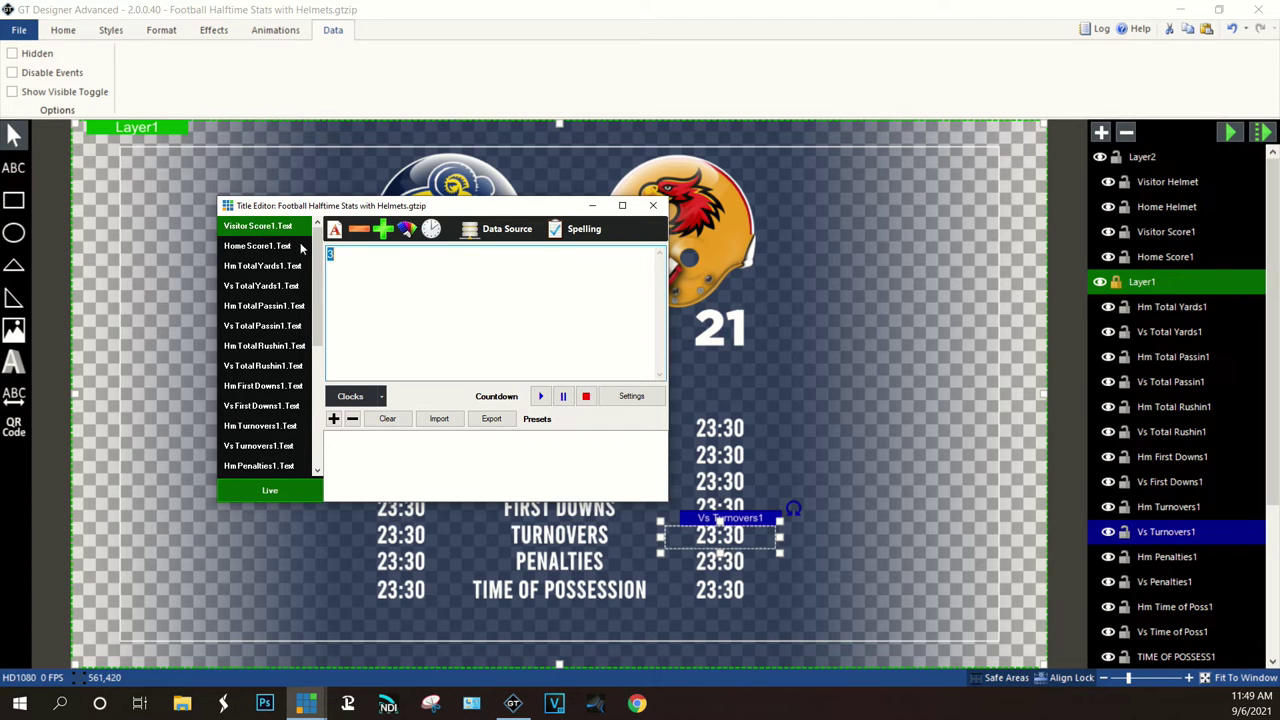
mouse_move(313, 250)
mouse_down()
mouse_move(313, 325)
mouse_move(313, 248)
mouse_up()
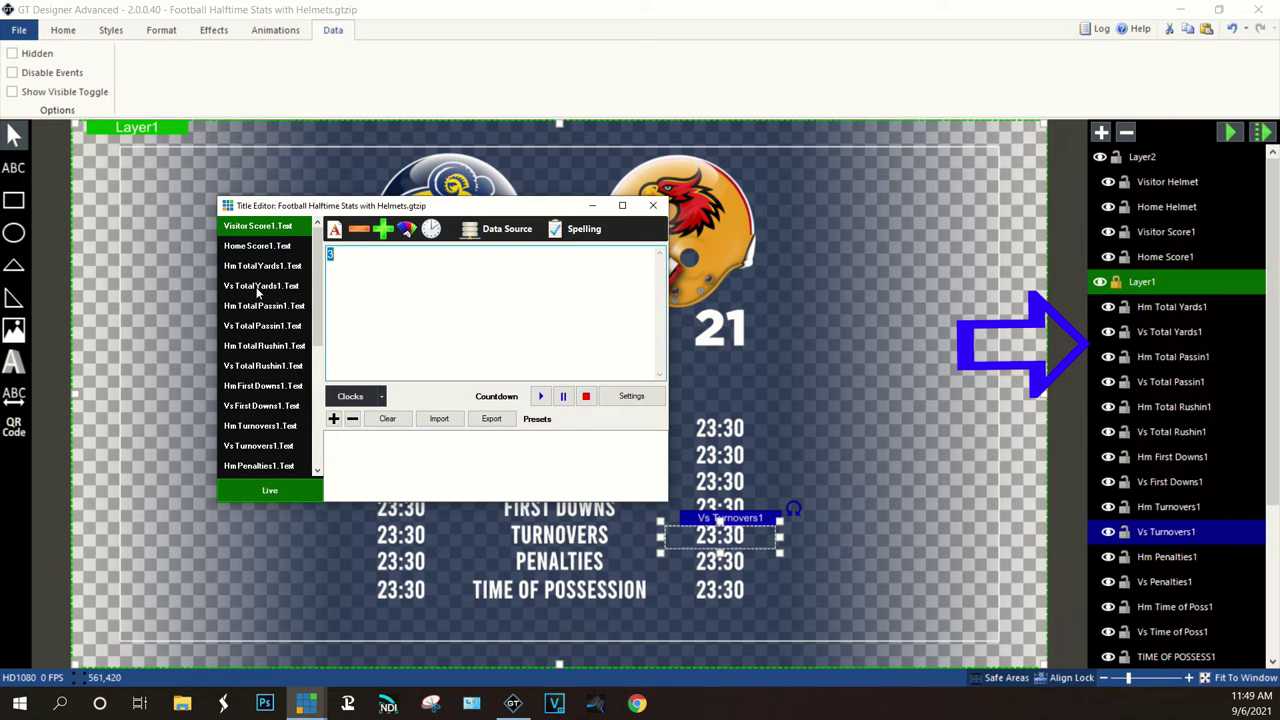
drag(314, 280, 317, 424)
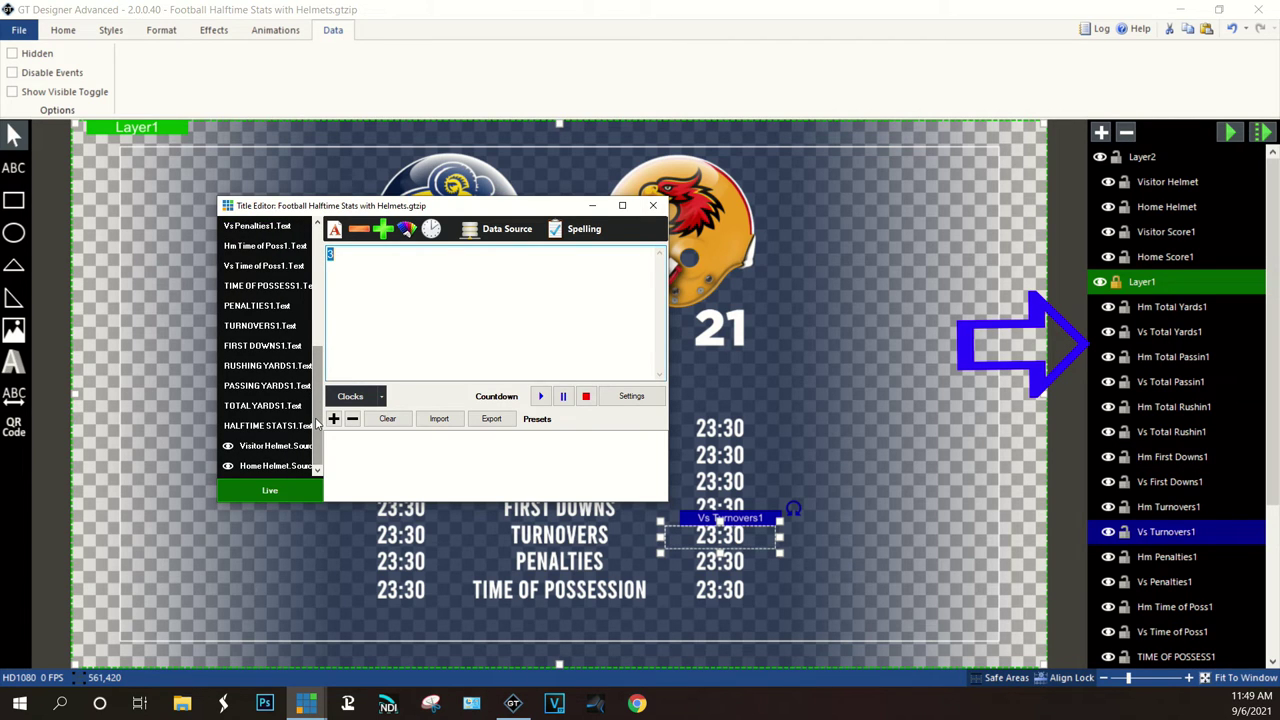
click(270, 287)
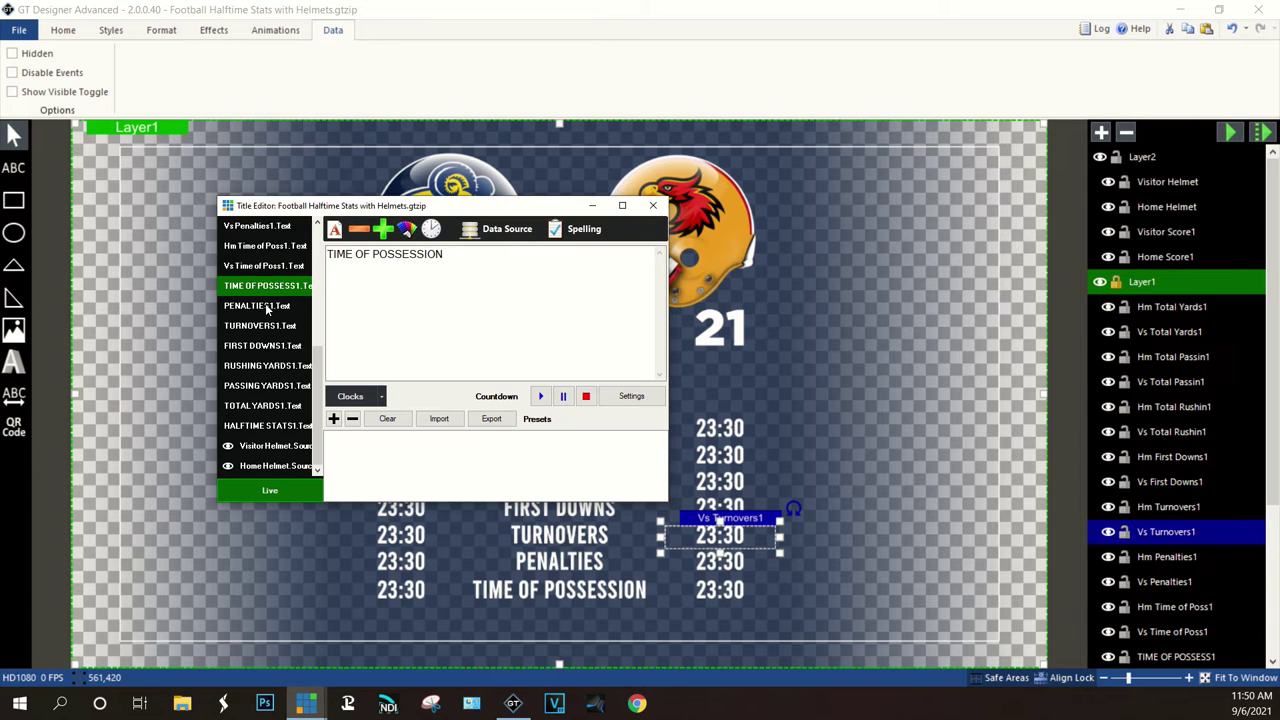
drag(318, 372, 320, 250)
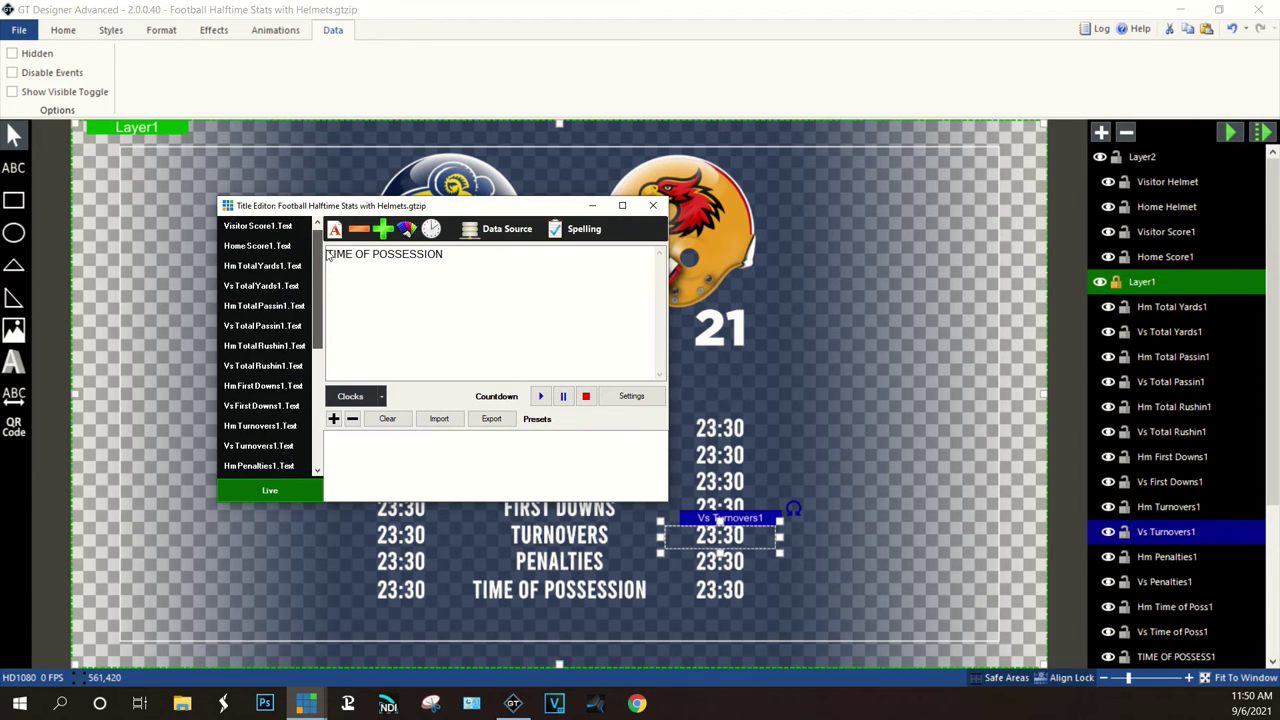
click(257, 227)
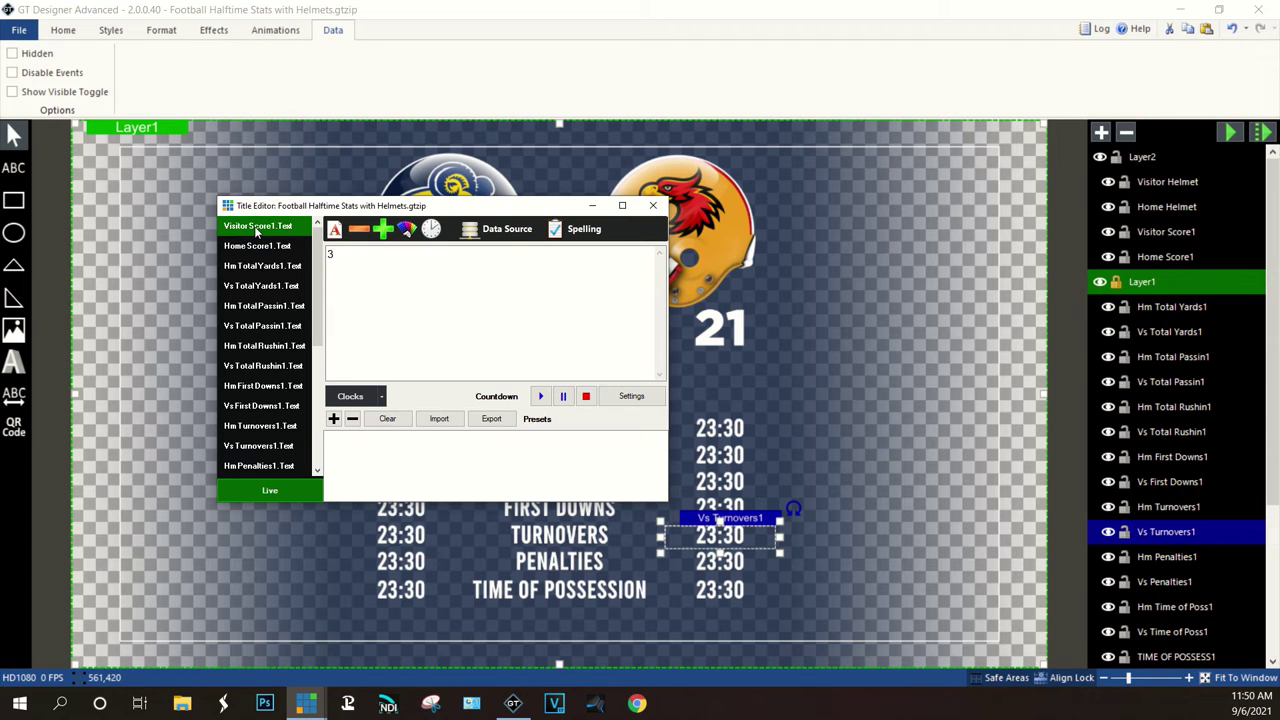
click(510, 233)
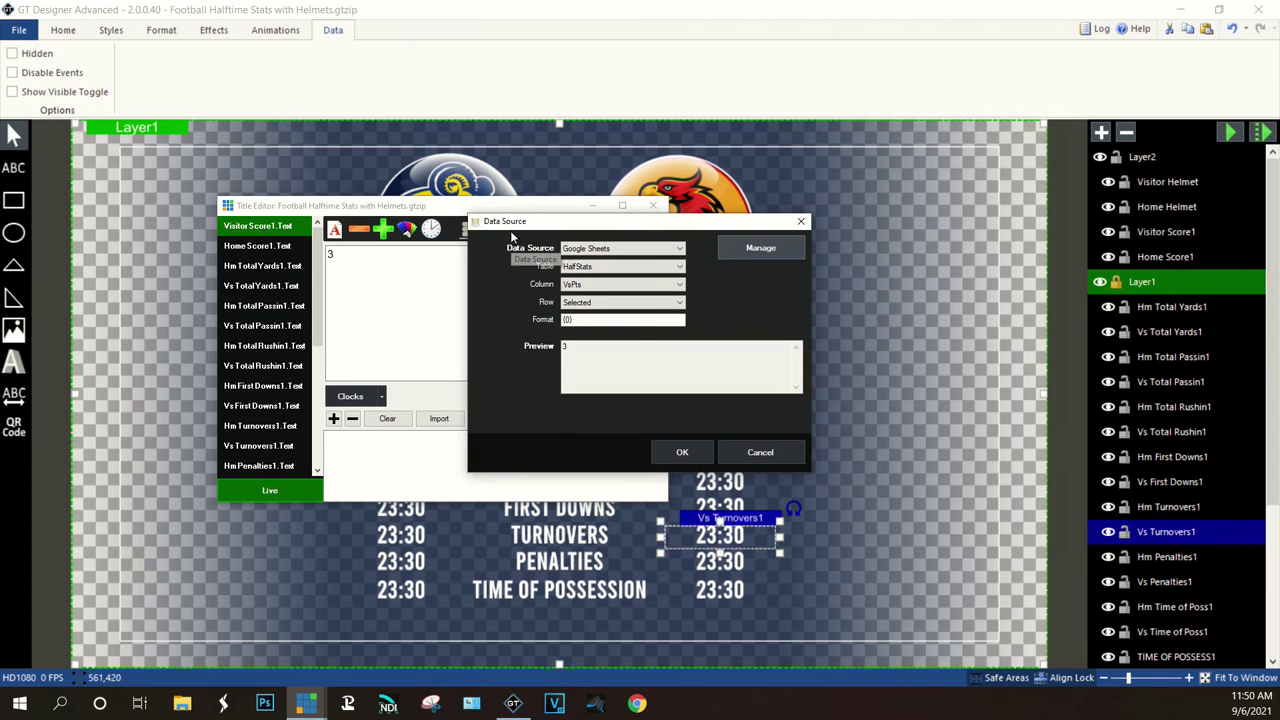
click(680, 249)
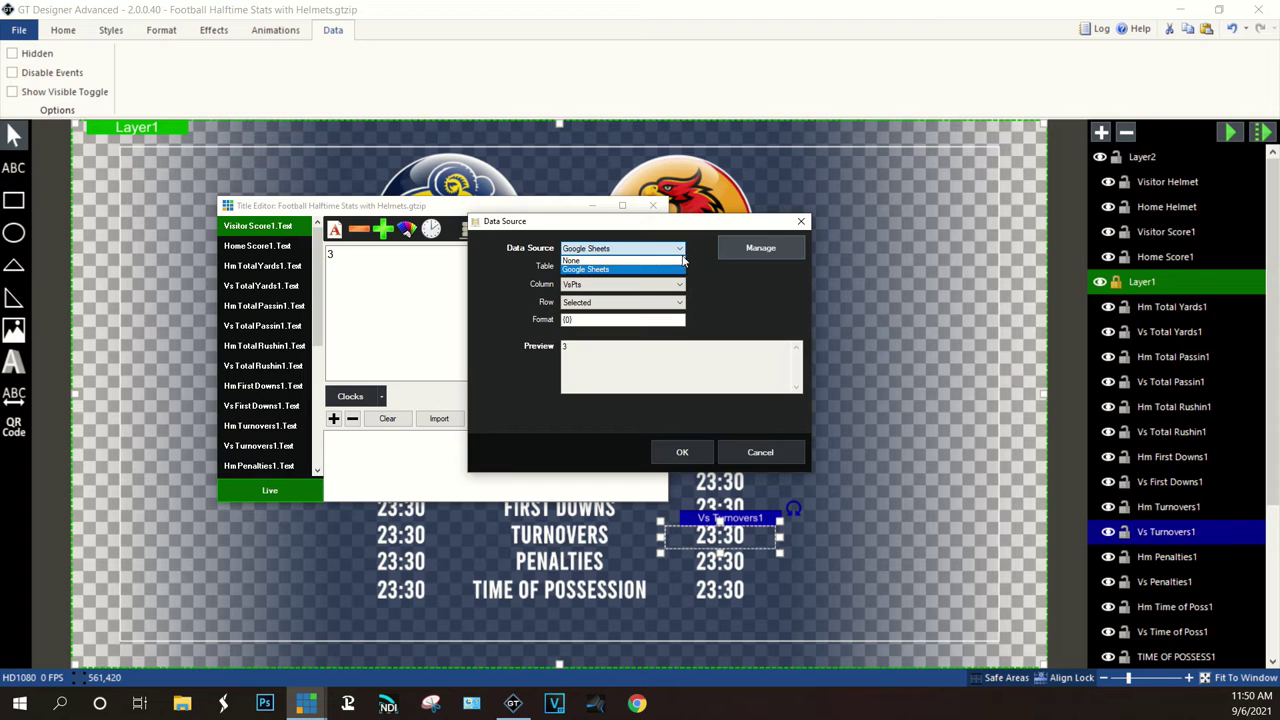
click(679, 261)
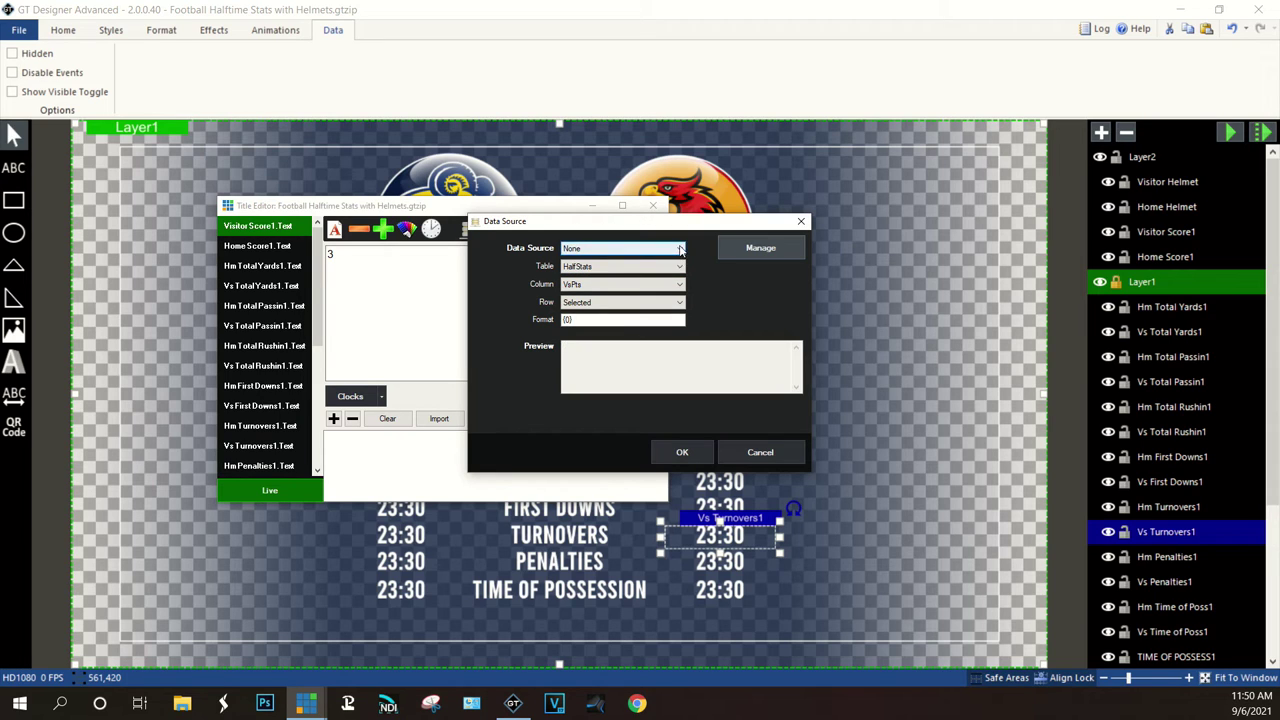
click(679, 250)
click(668, 270)
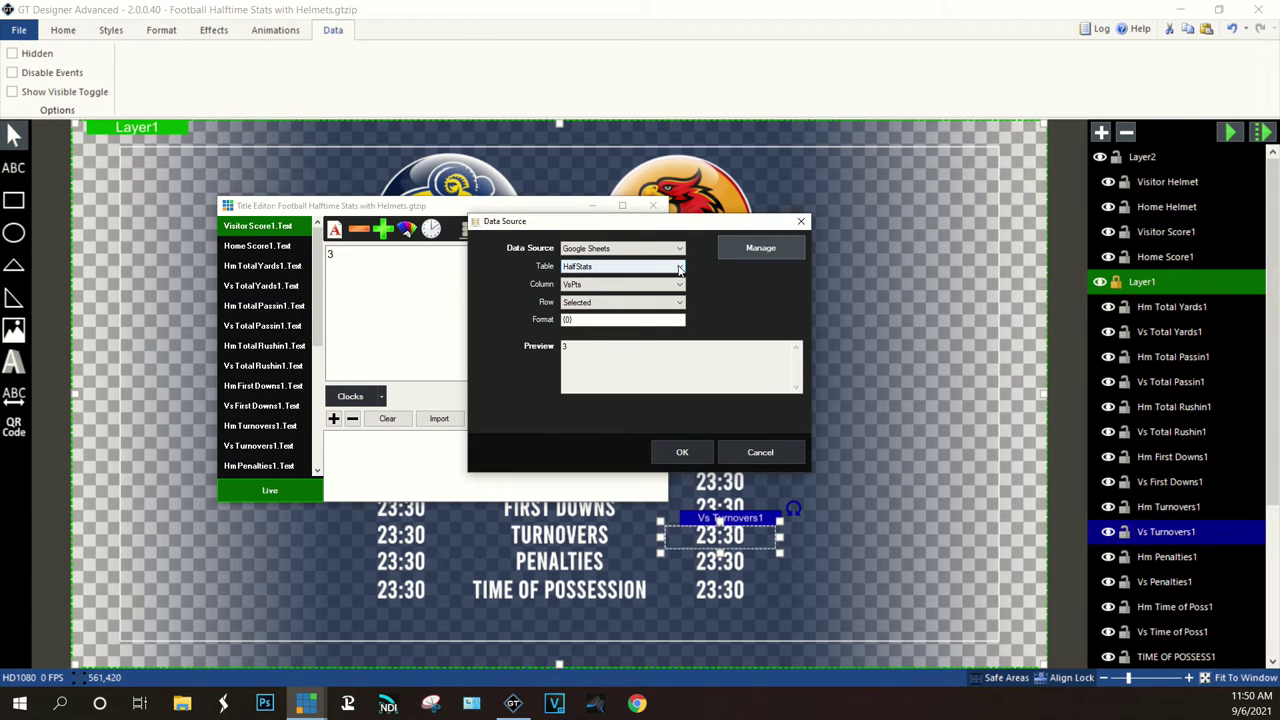
click(679, 268)
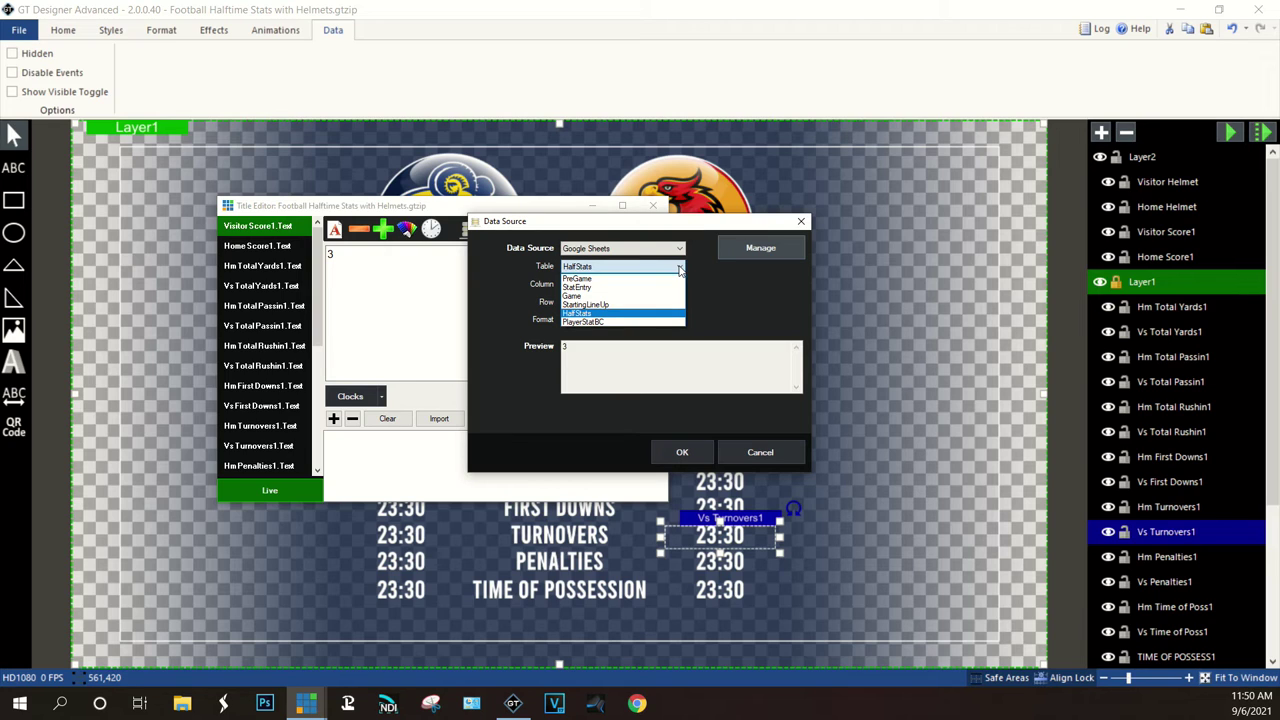
click(637, 314)
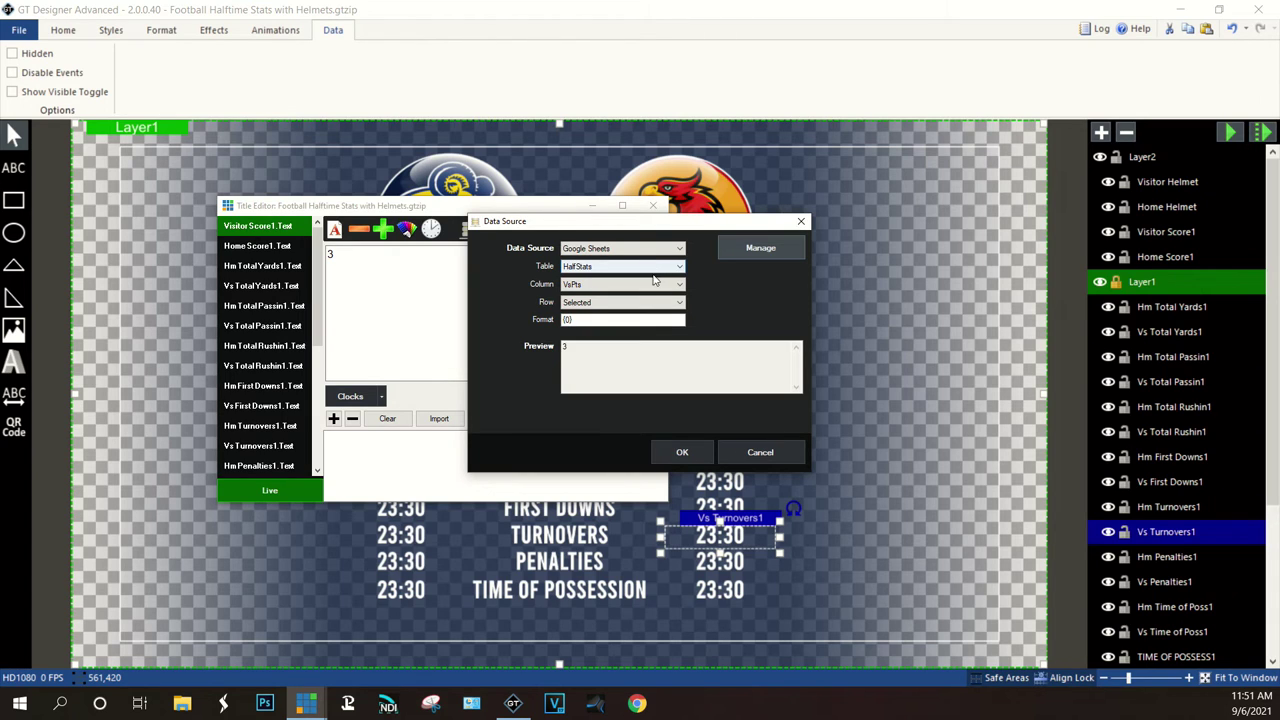
click(680, 286)
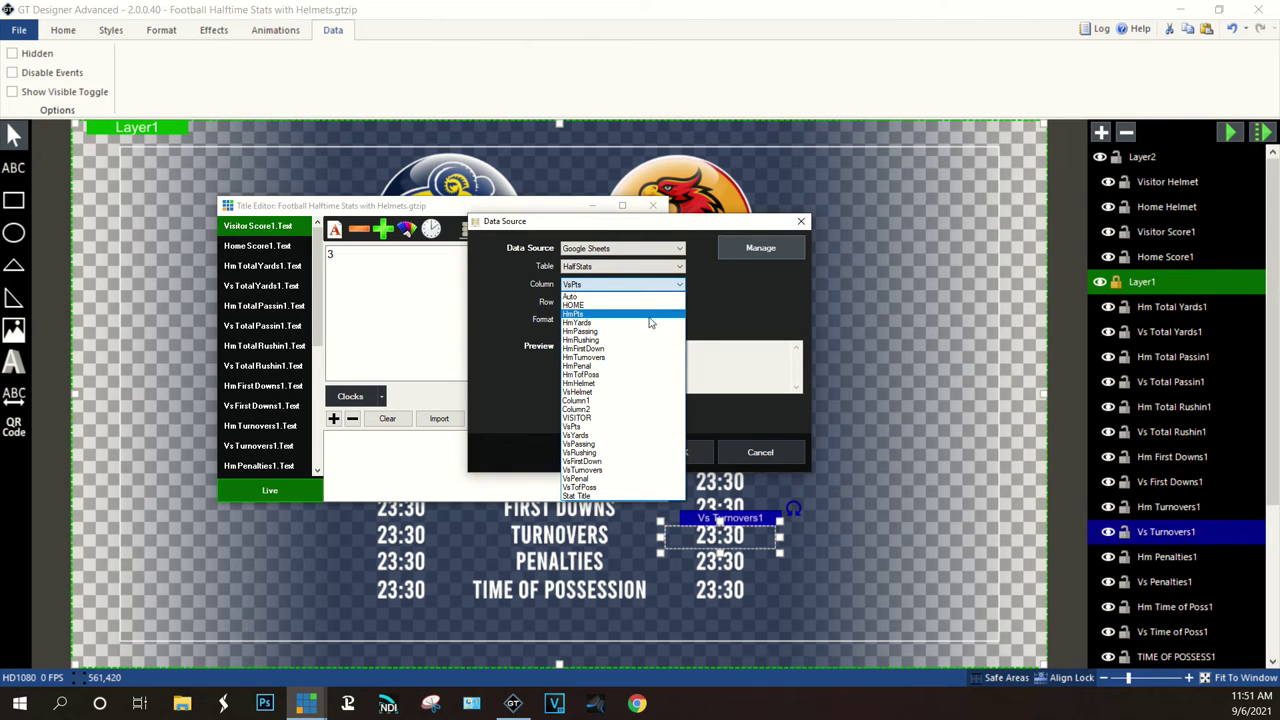
click(622, 443)
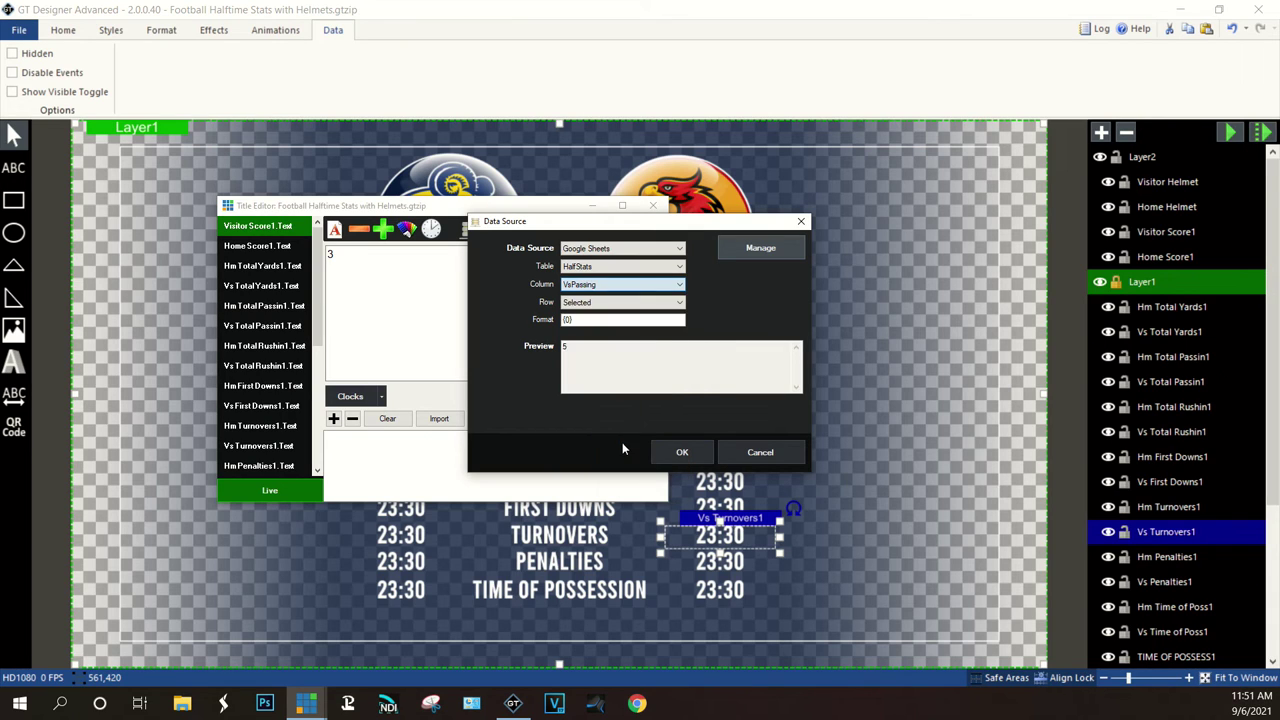
click(631, 286)
click(631, 286)
click(631, 286)
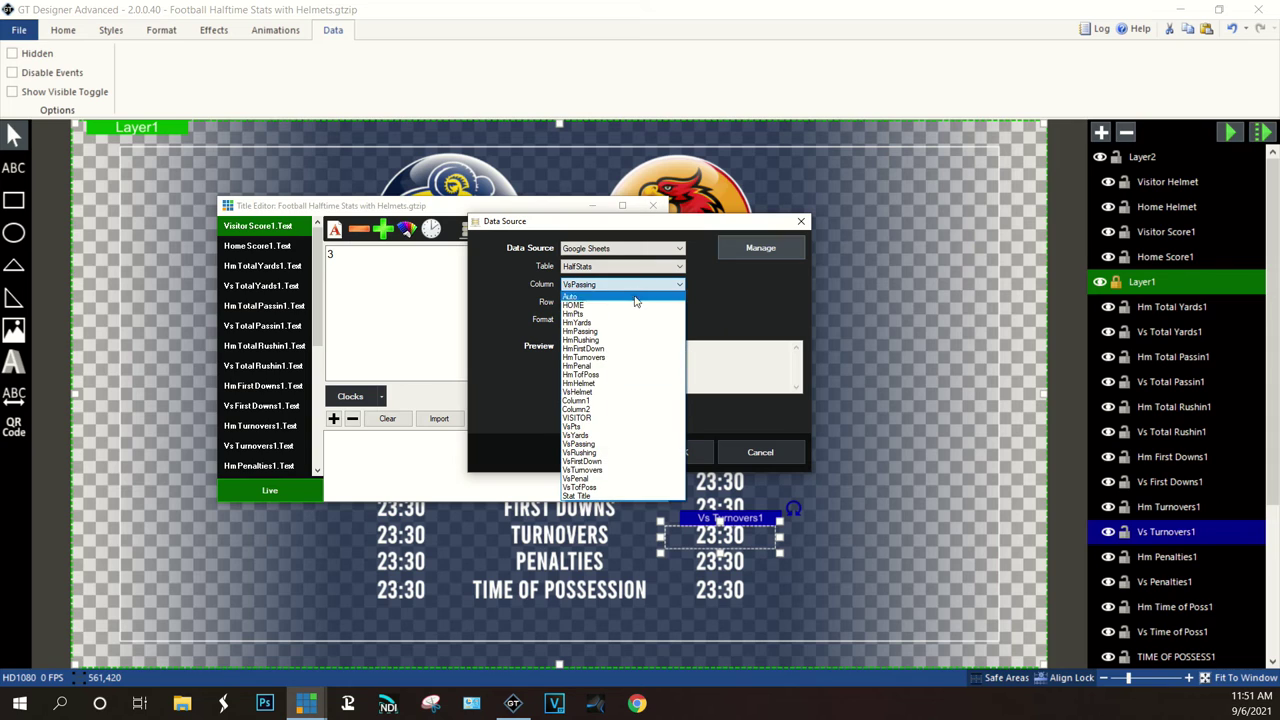
click(596, 393)
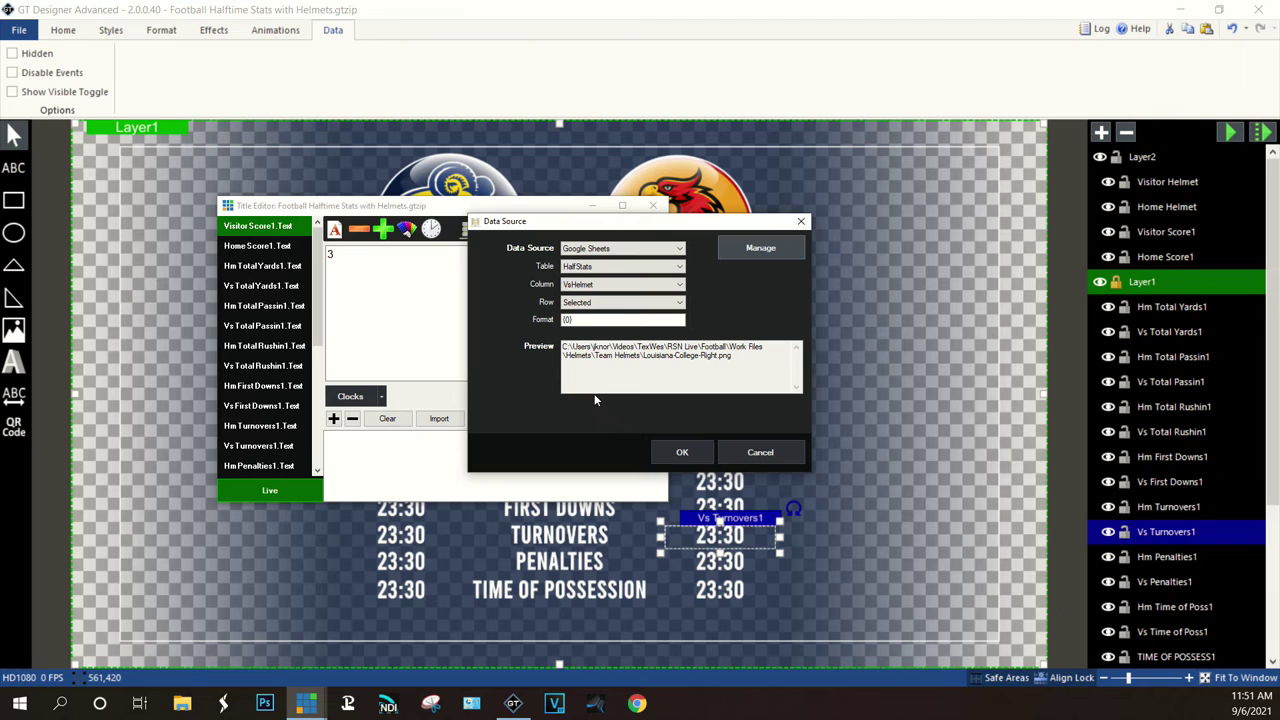
click(626, 288)
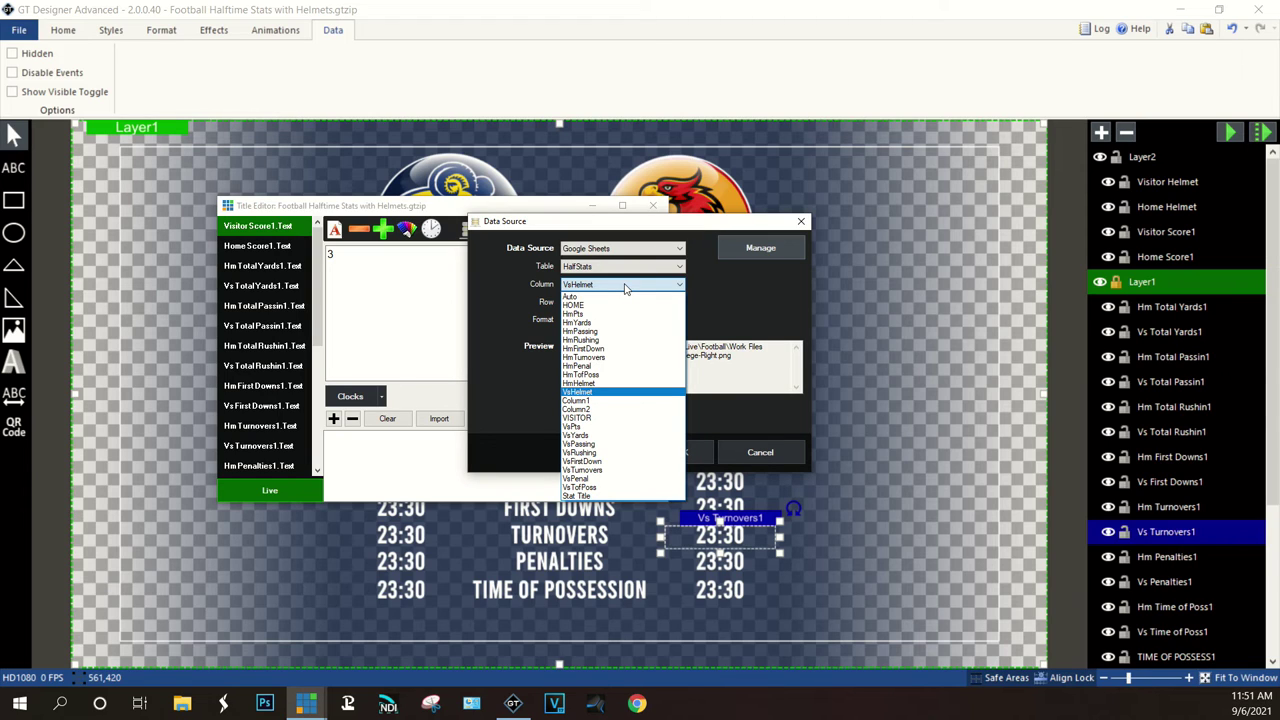
click(612, 428)
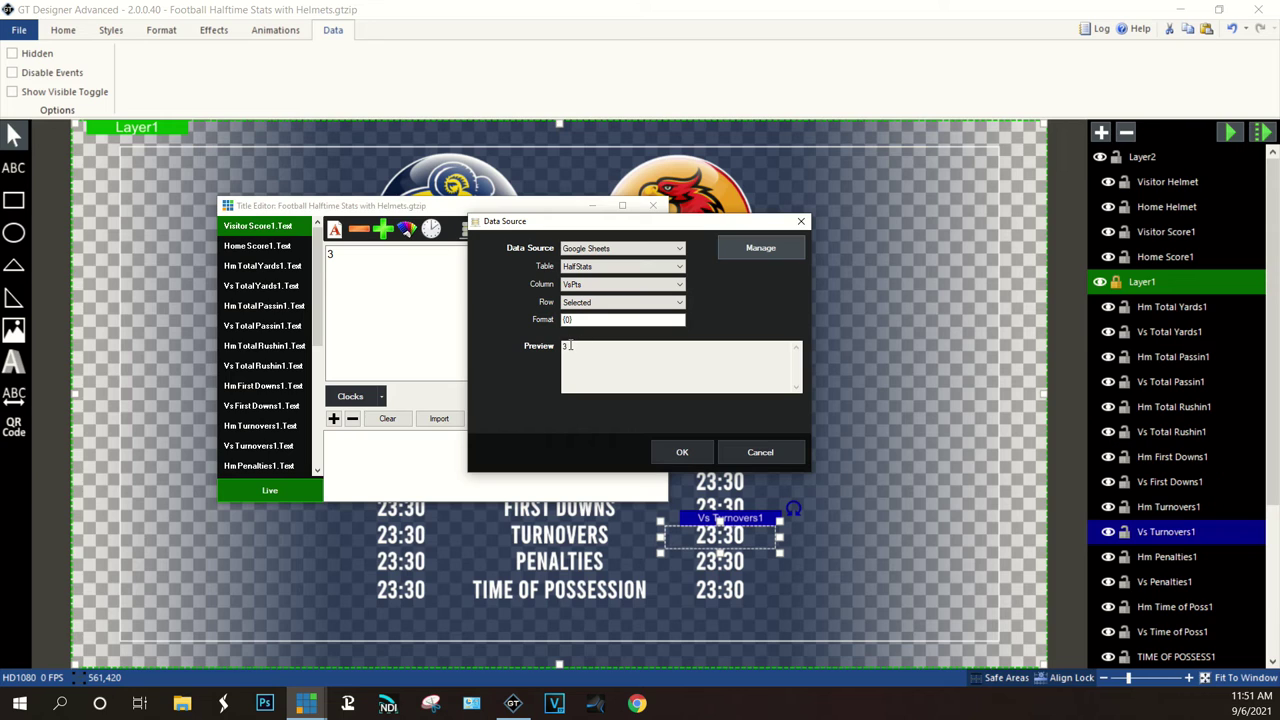
click(751, 452)
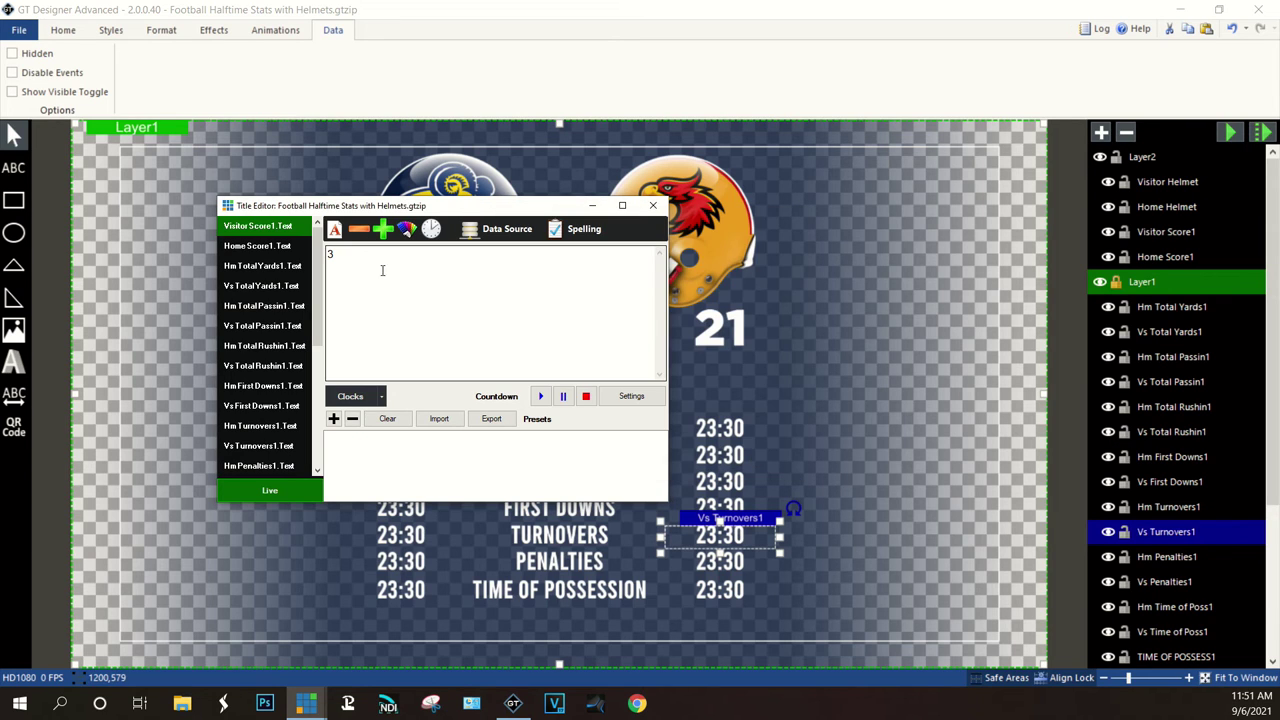
click(270, 246)
click(500, 228)
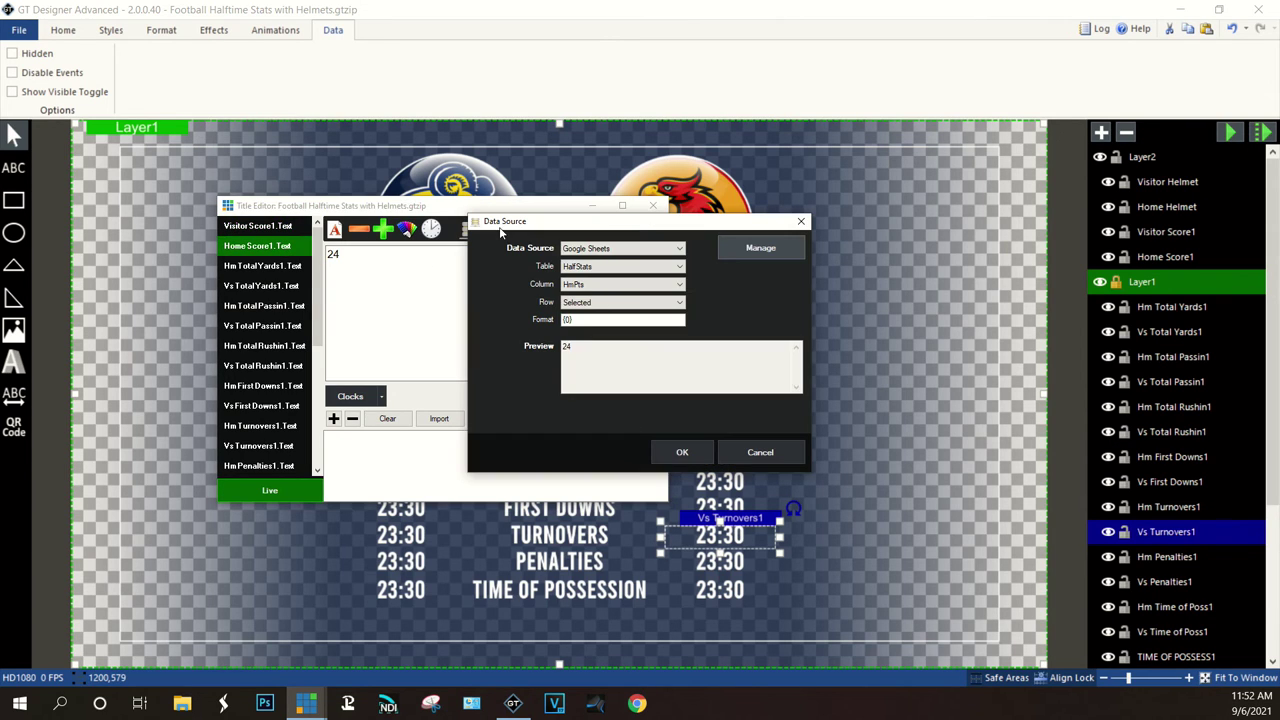
click(638, 286)
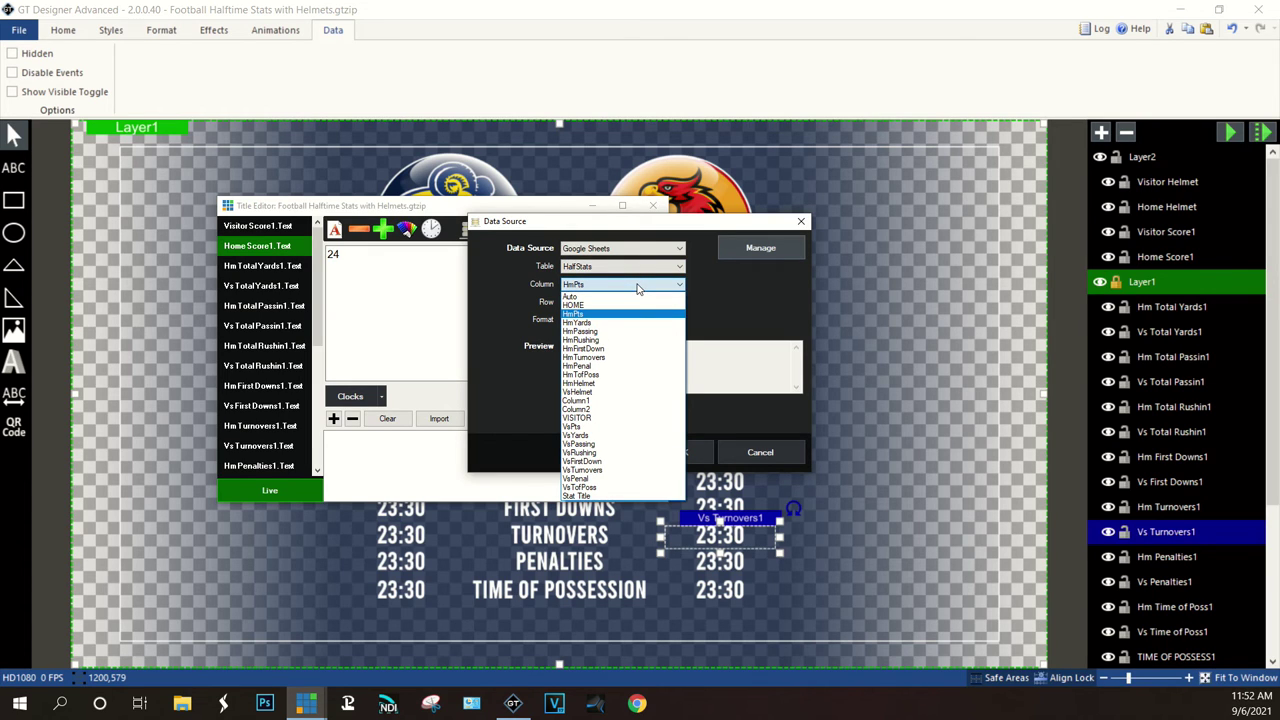
click(718, 283)
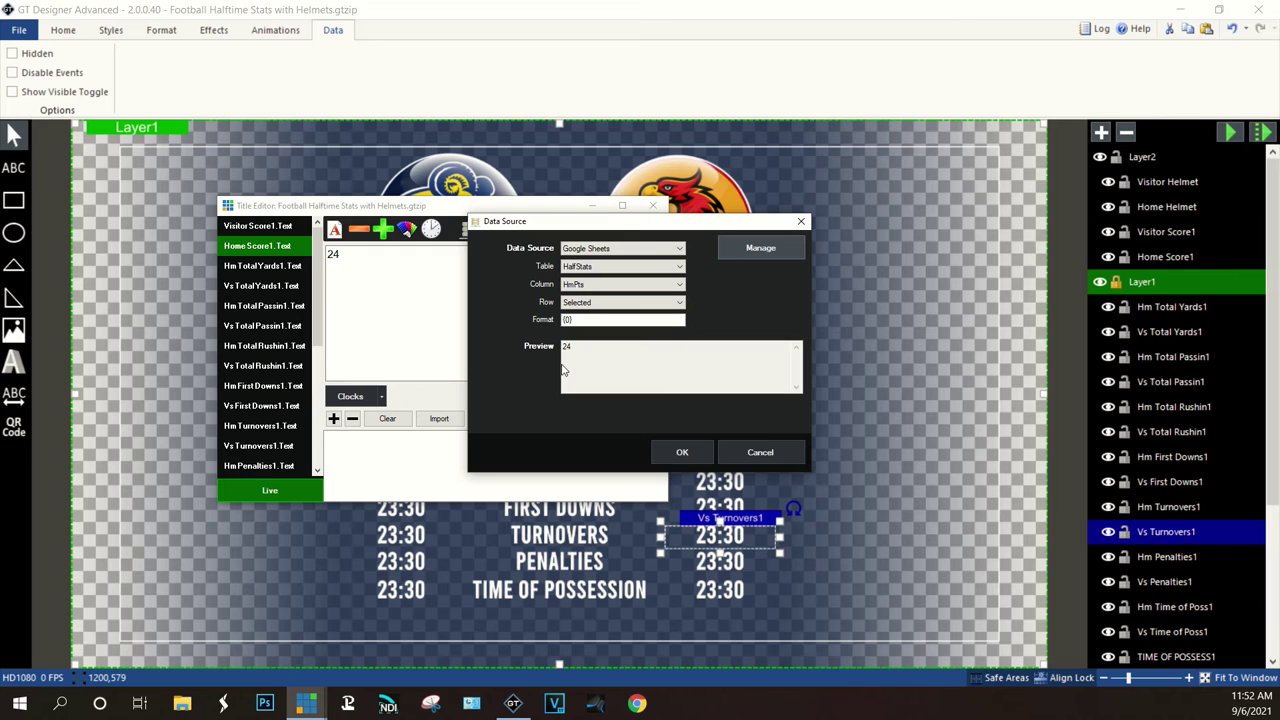
click(748, 456)
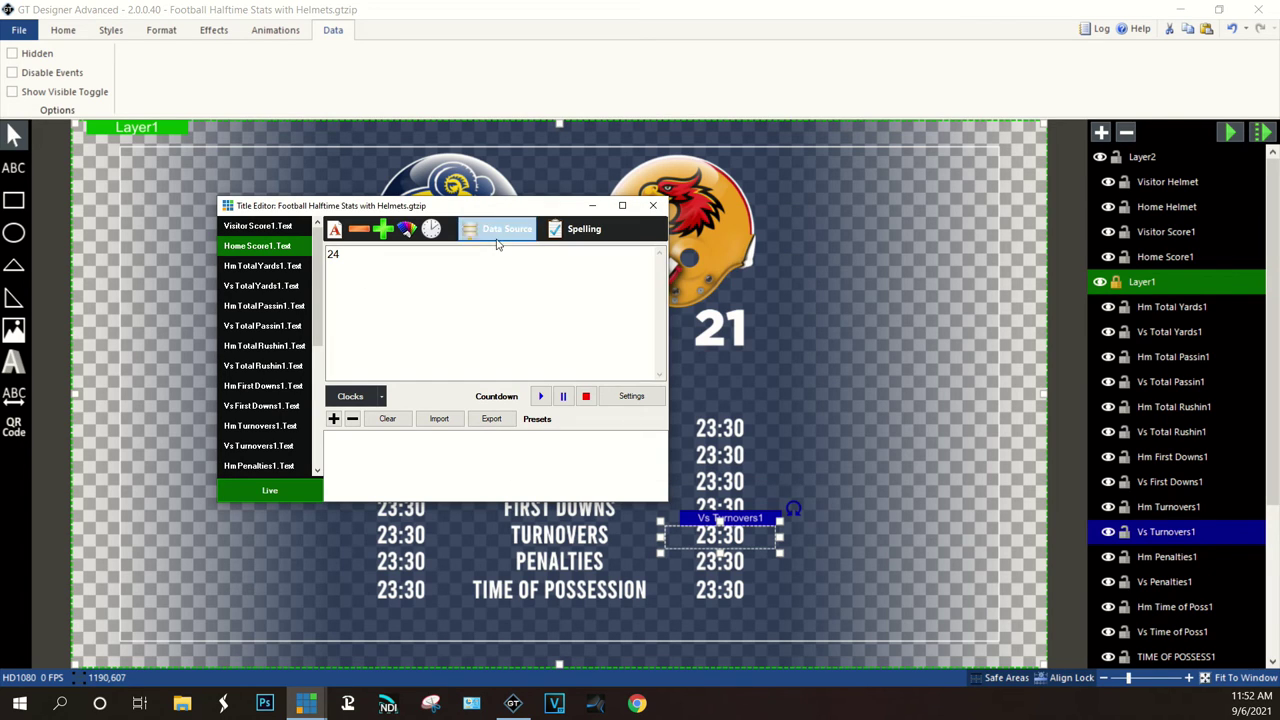
scroll(284, 346, down, 3)
scroll(284, 346, down, 2)
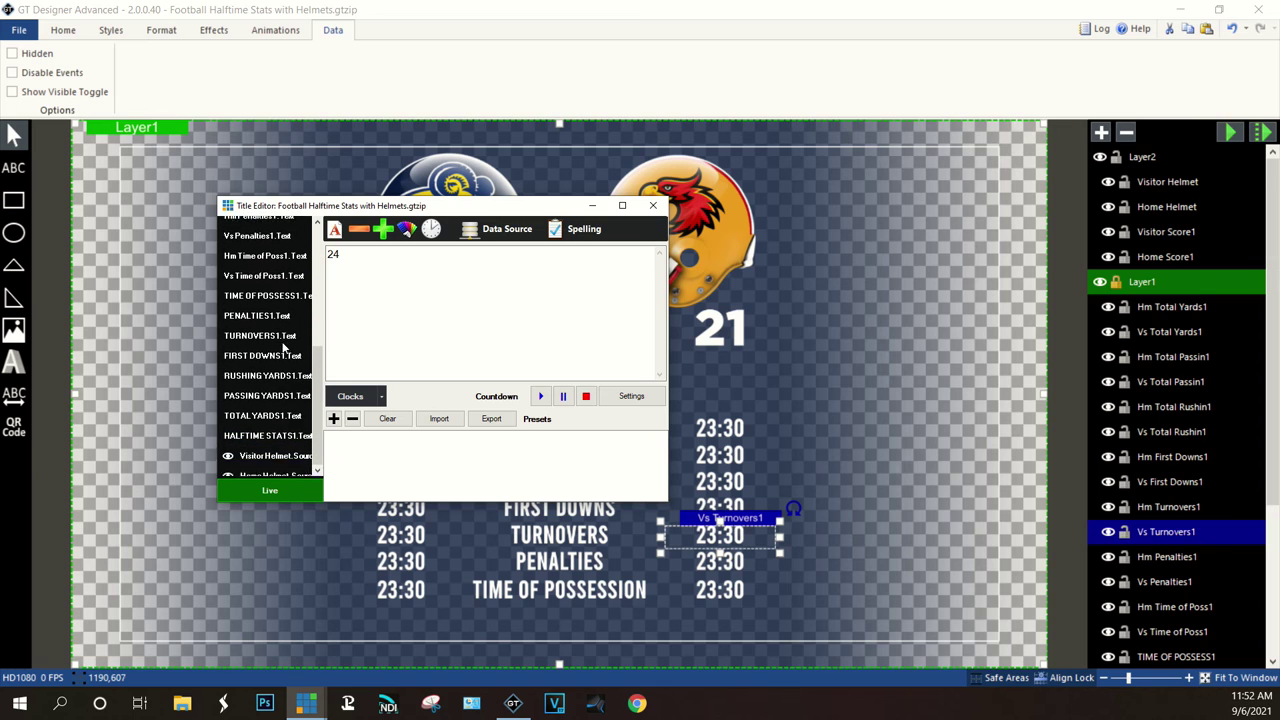
- Bind the Visitor Helmet Source to the HalfStats HmHelmet column
click(285, 447)
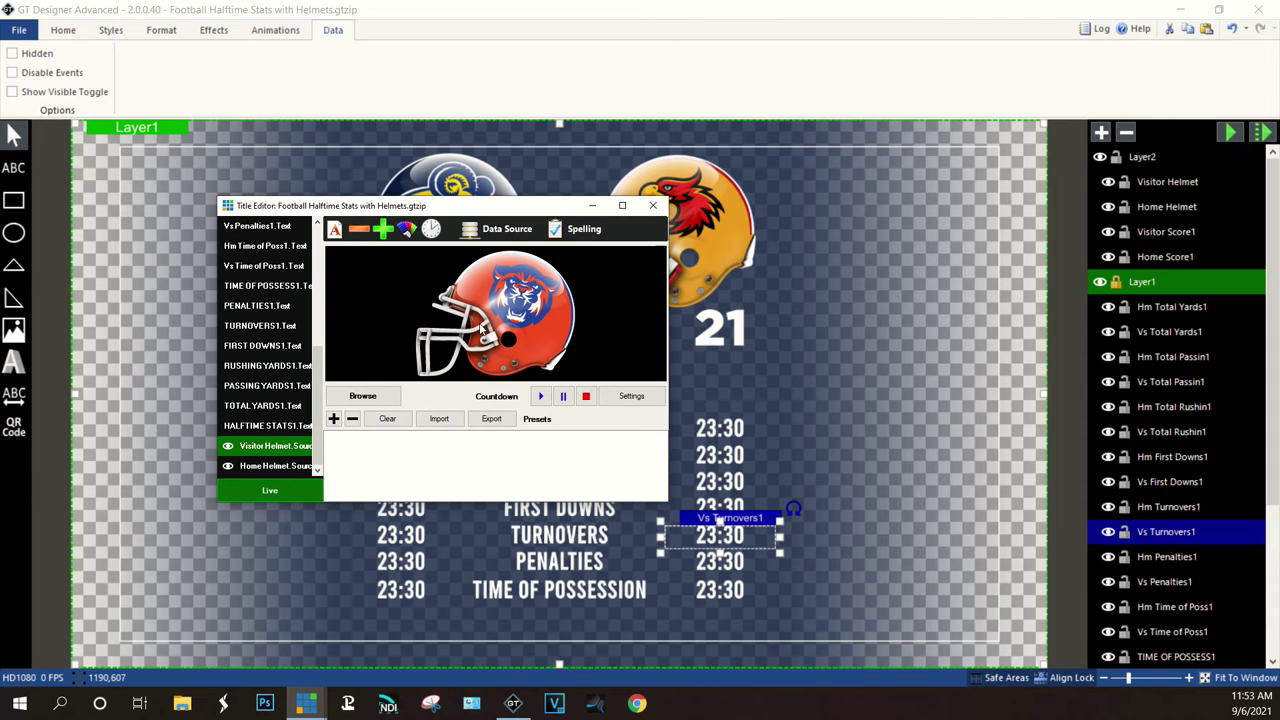
click(502, 230)
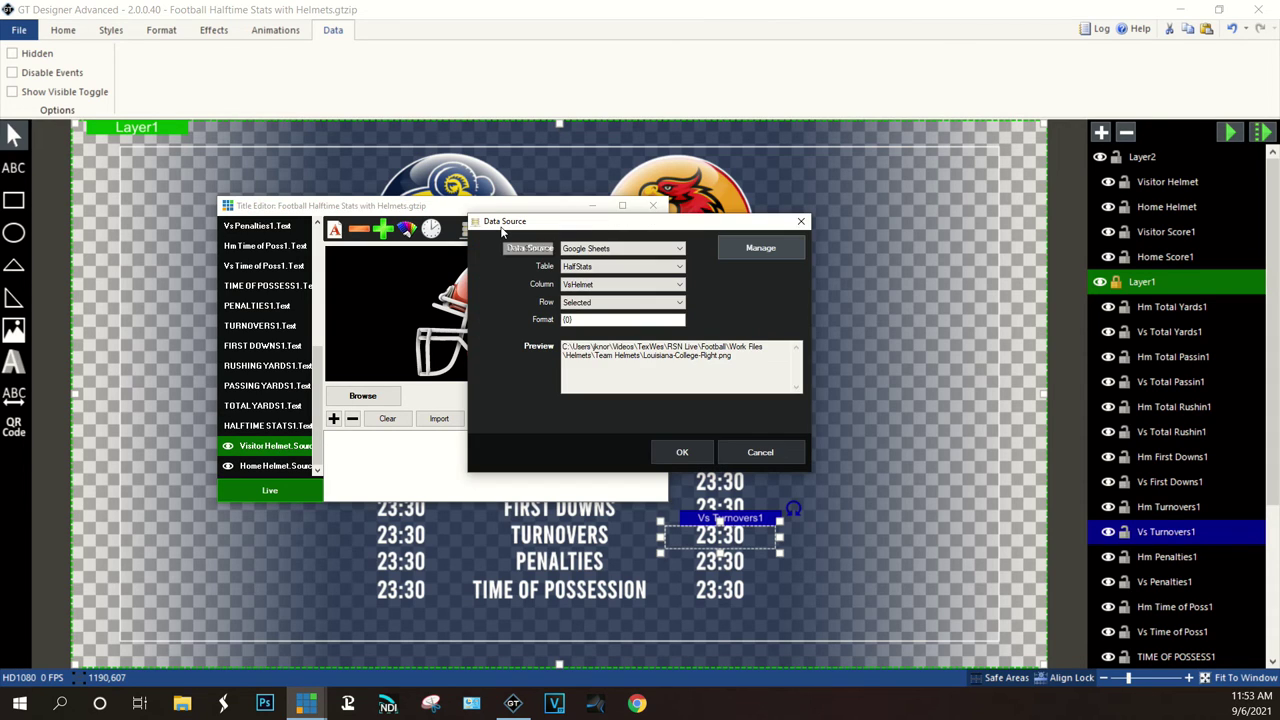
click(626, 286)
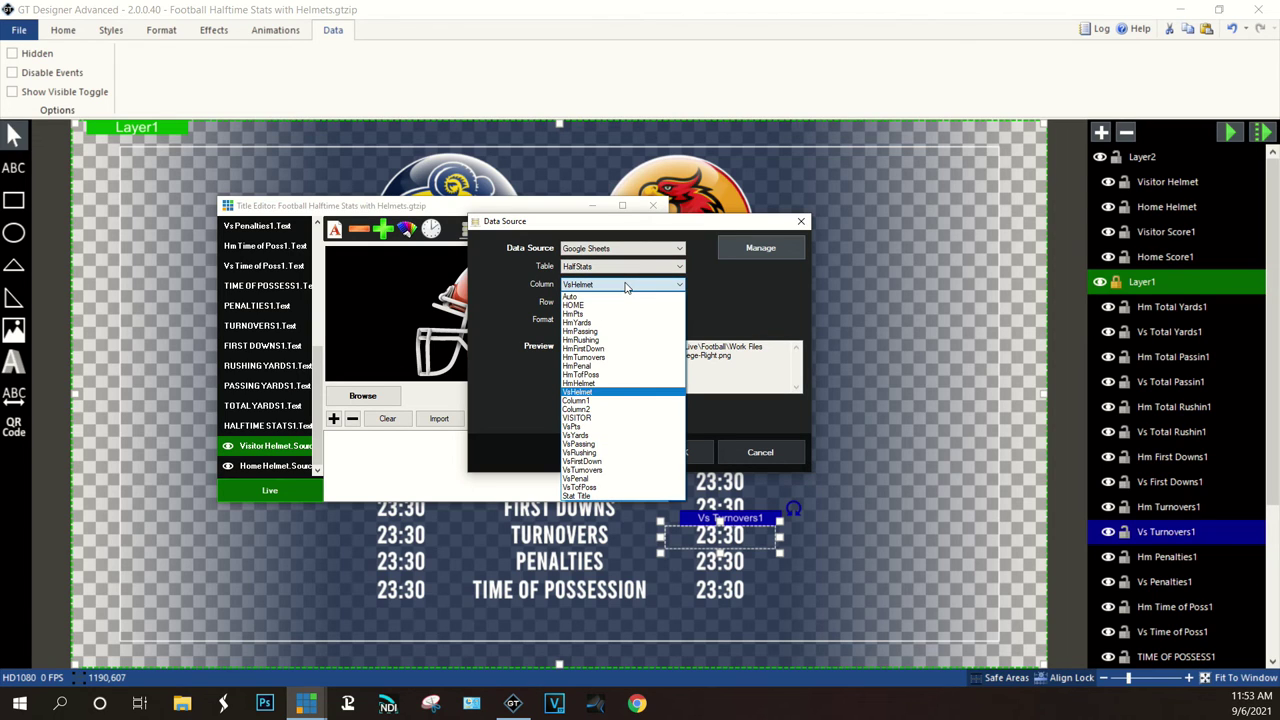
click(630, 384)
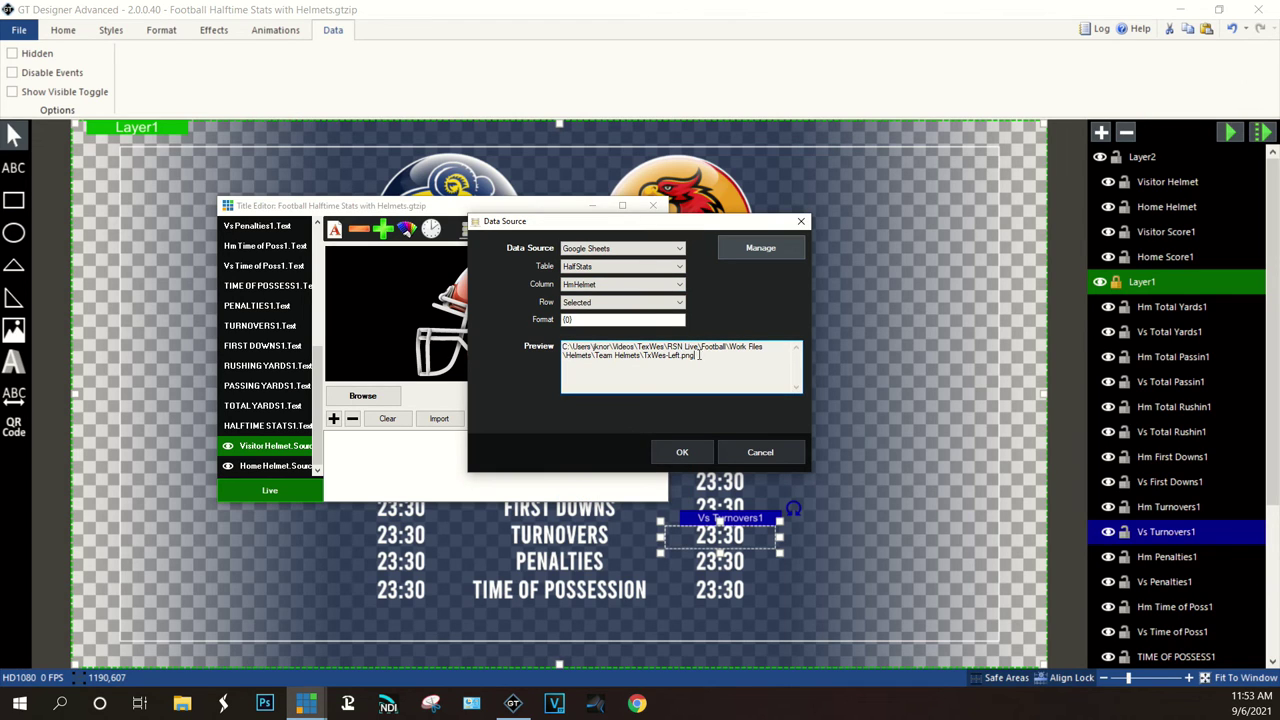
click(683, 451)
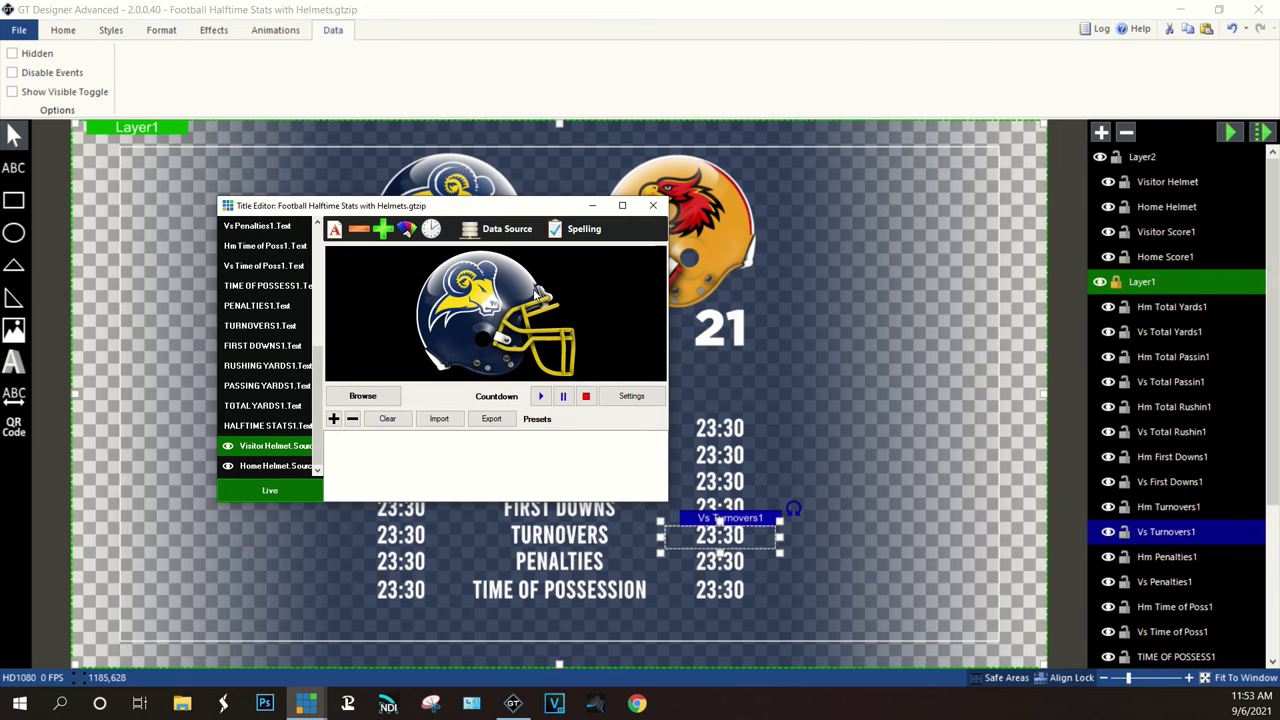
- Rebind the Visitor Helmet Source to the VsHelmet column and close the Title Editor
click(503, 229)
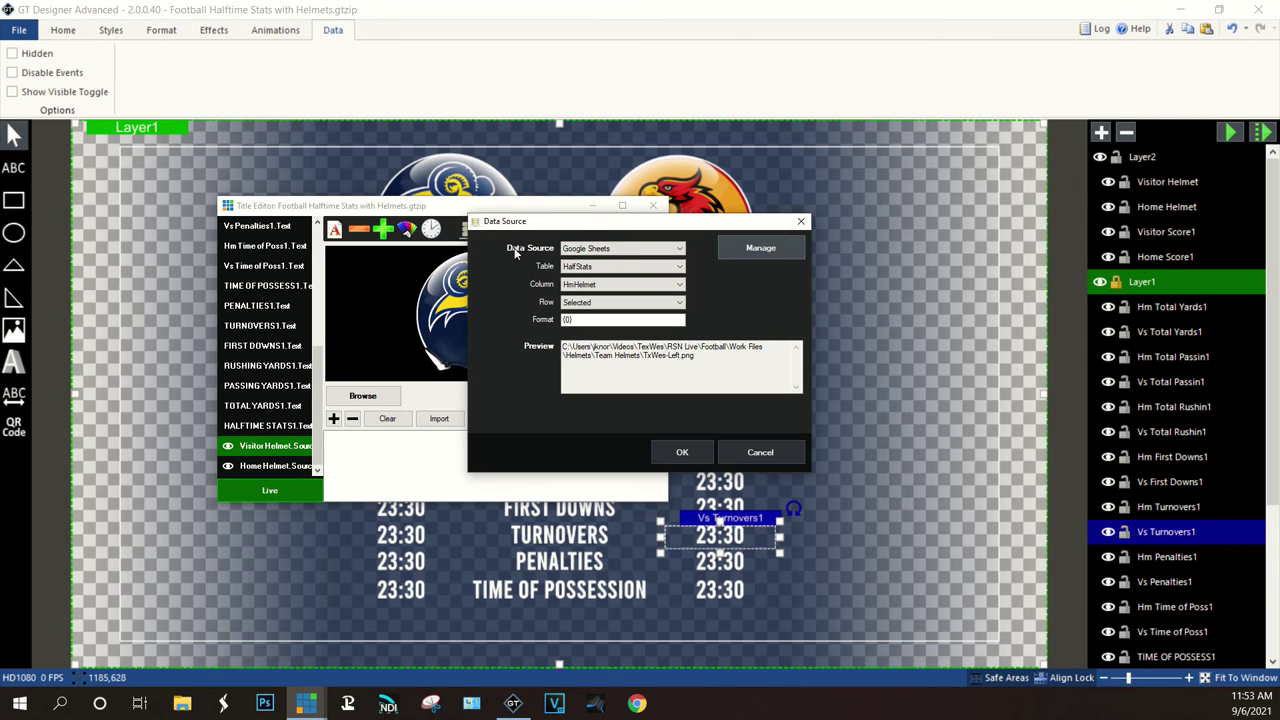
click(588, 285)
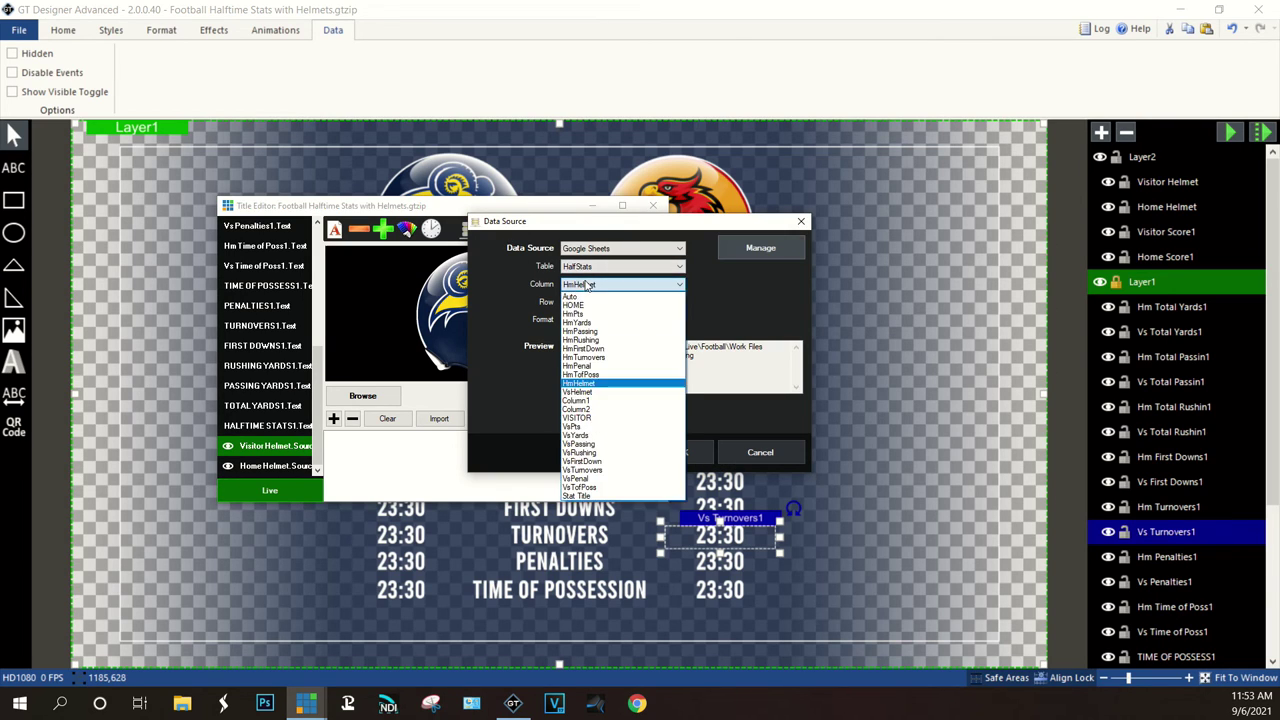
click(609, 392)
click(684, 453)
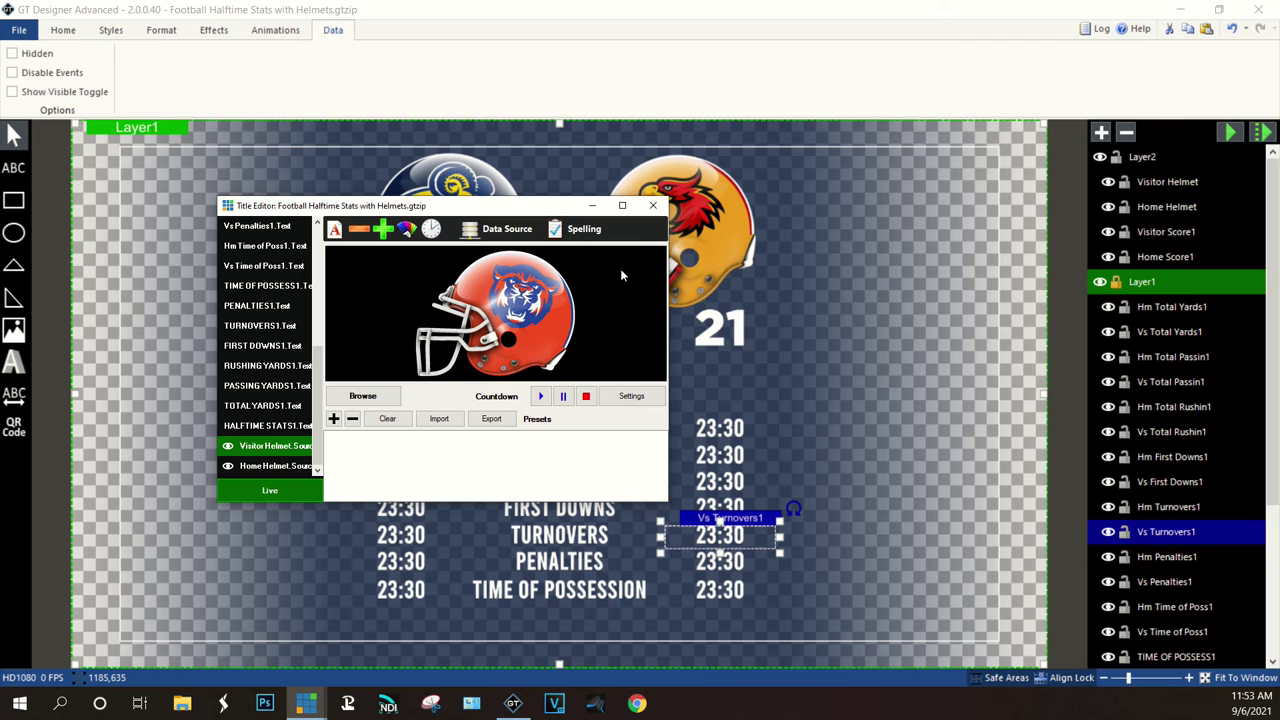
click(655, 207)
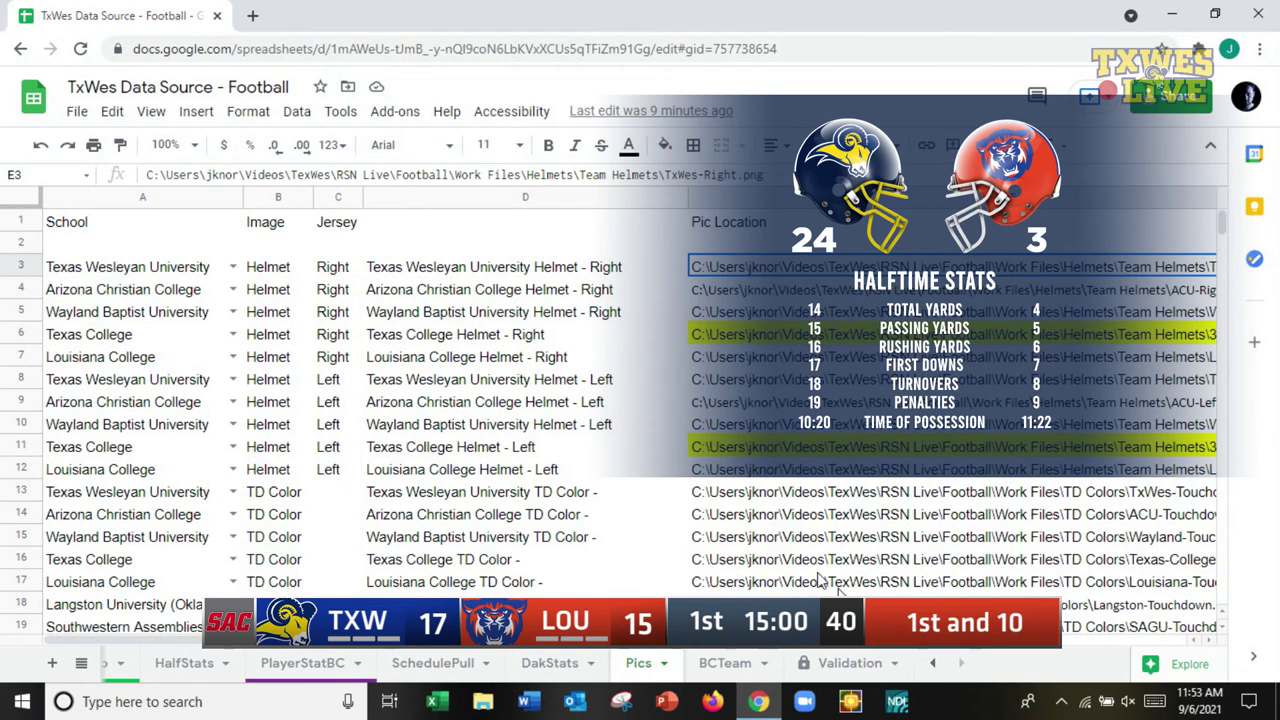
- Scroll the sheet tabs left and return to the PreGame sheet
click(932, 664)
click(932, 664)
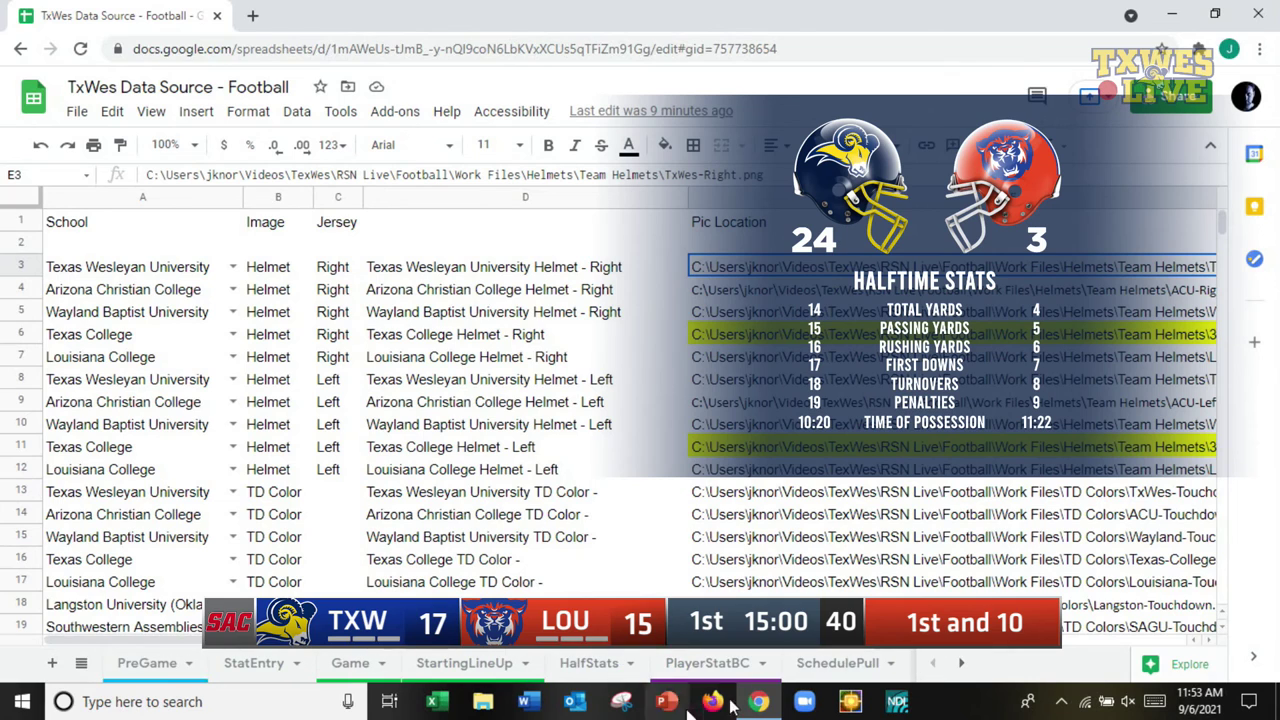
click(147, 670)
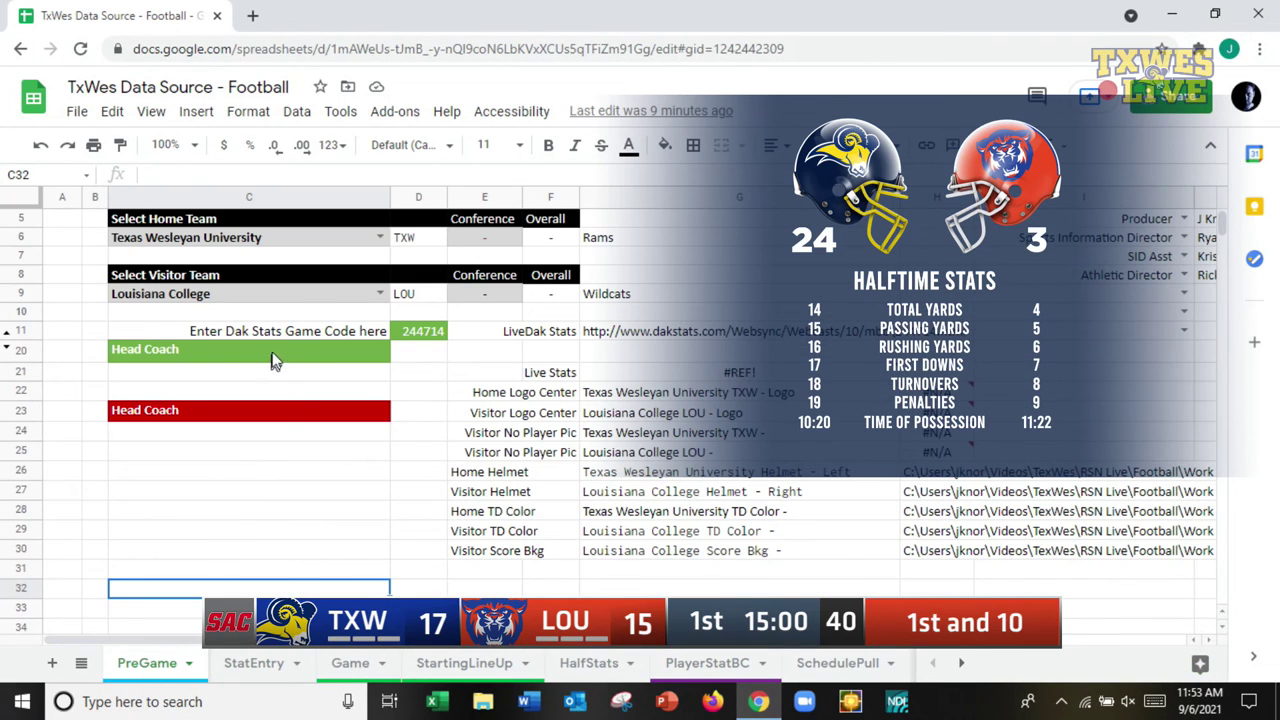
- Change the C9 visitor to Arizona Christian College, then to Wayland Baptist University
click(380, 293)
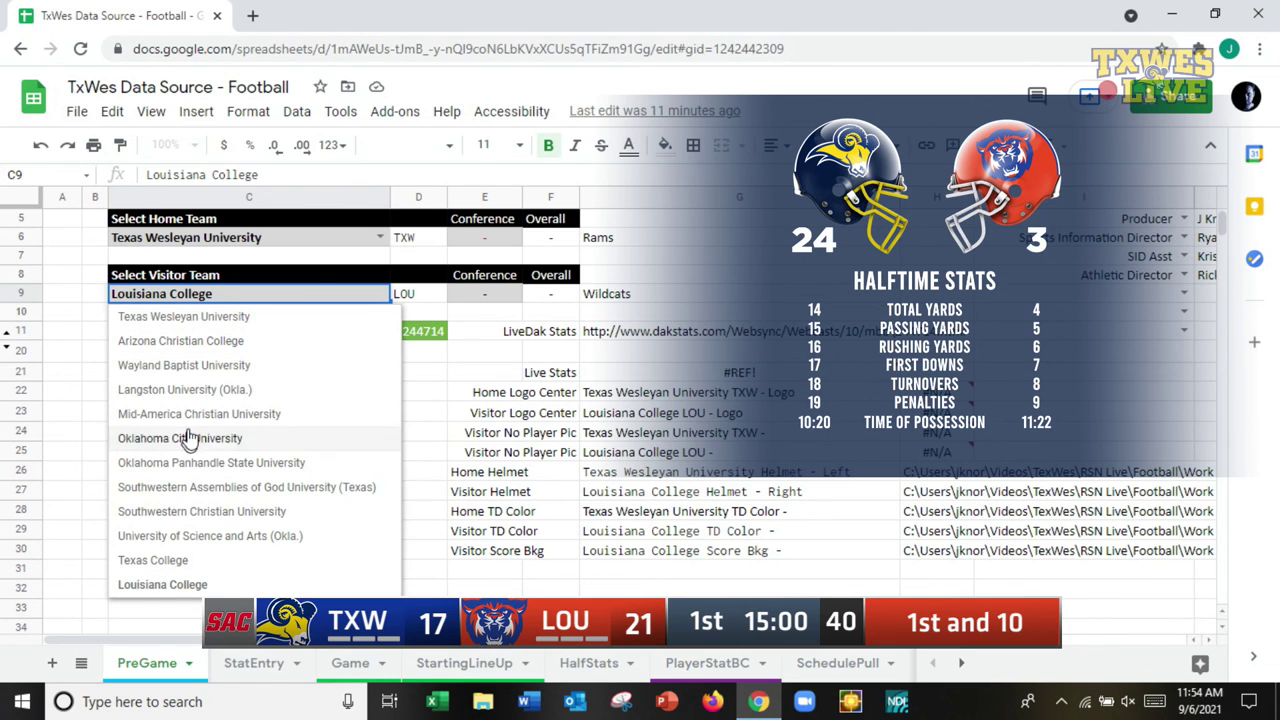
click(208, 343)
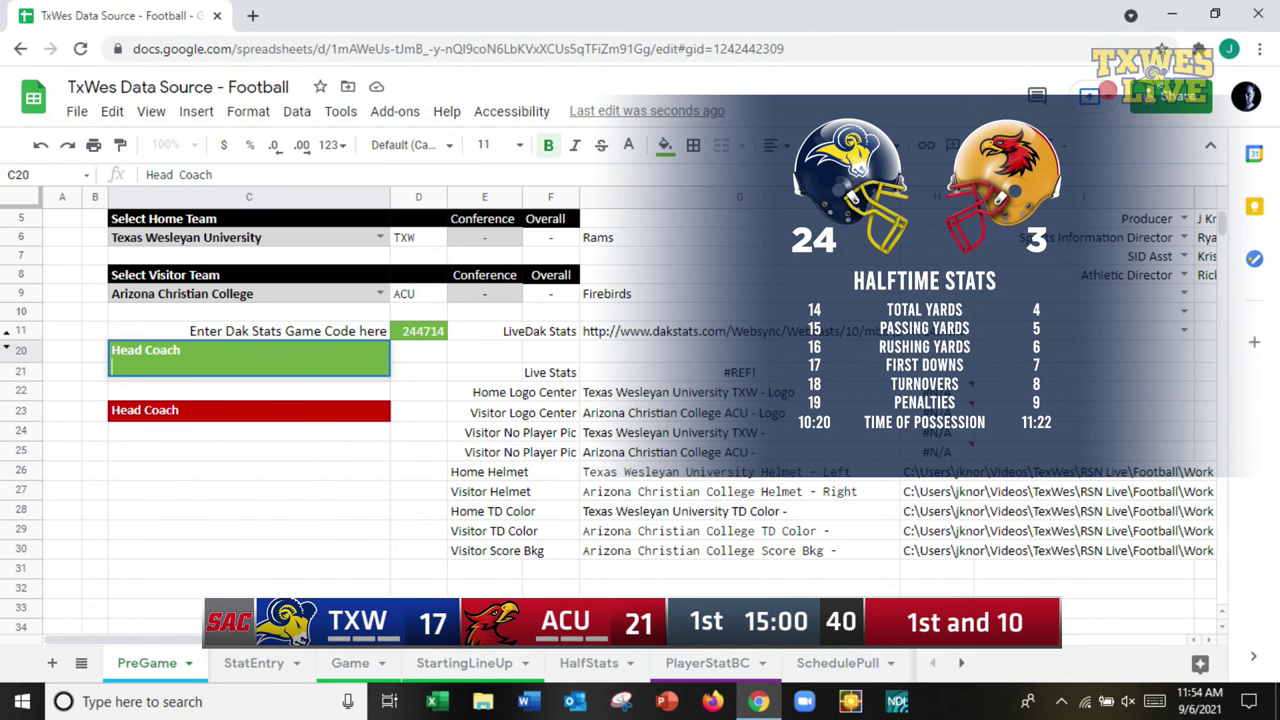
click(379, 293)
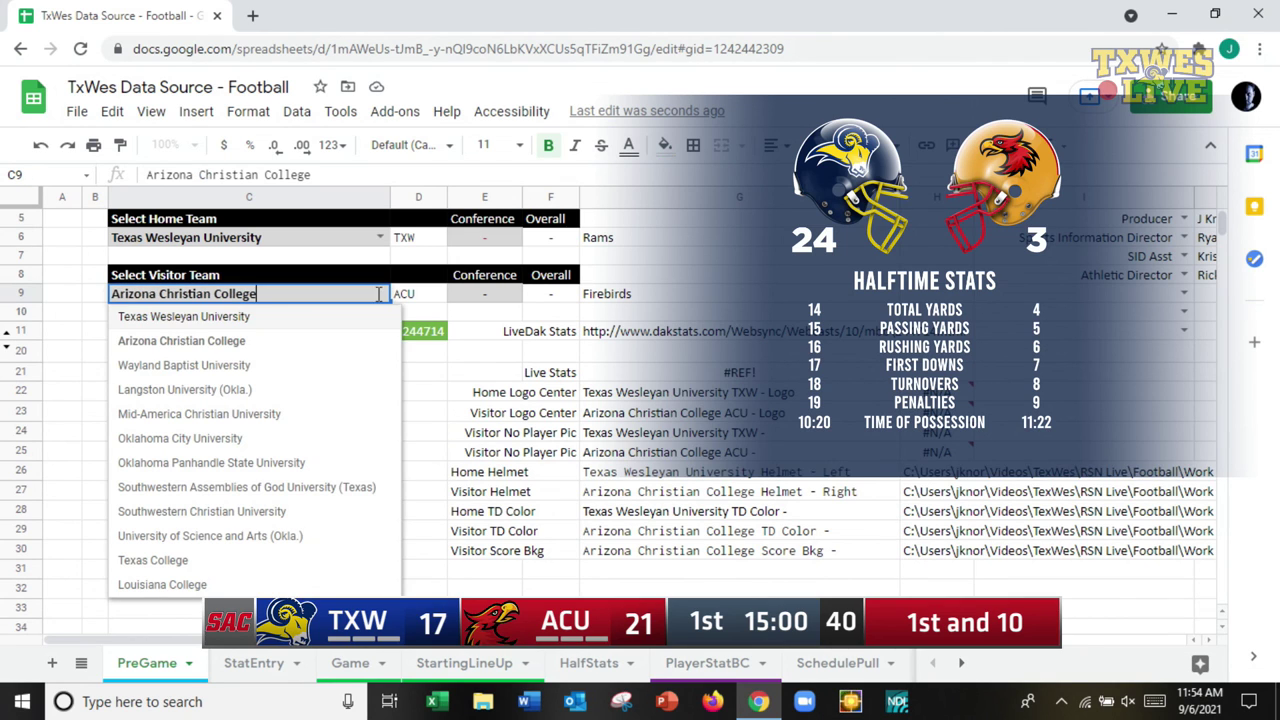
click(318, 365)
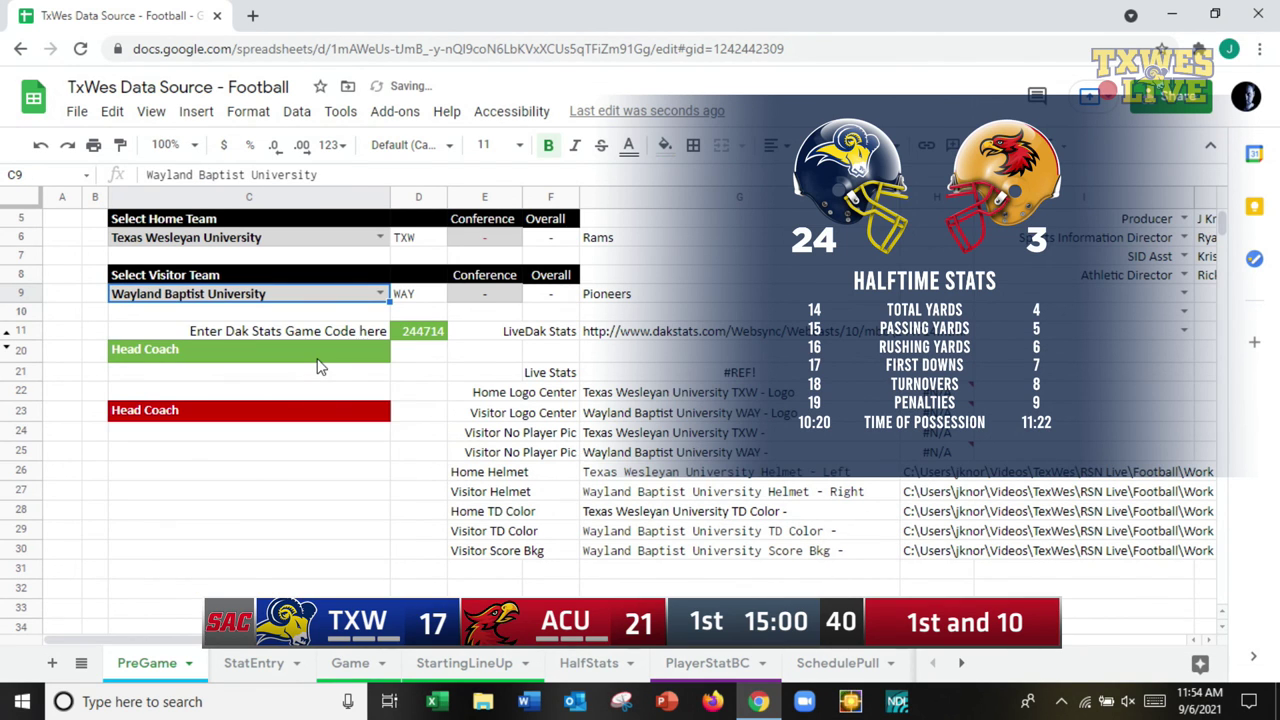